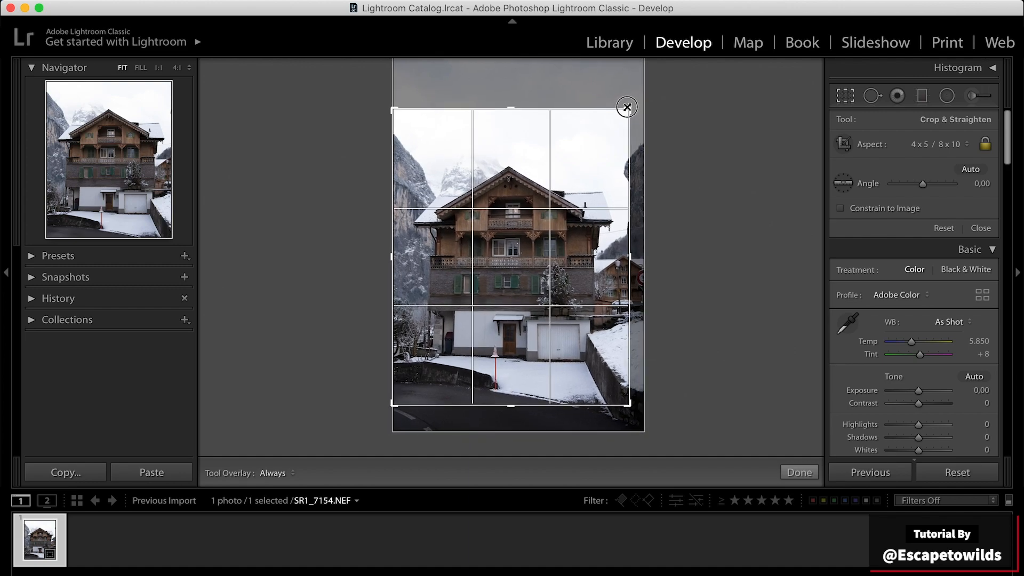
- Apply the 4 x 5 / 8 x 10 crop to the chalet photo and set the profile to Adobe Standard
left_click(798, 473)
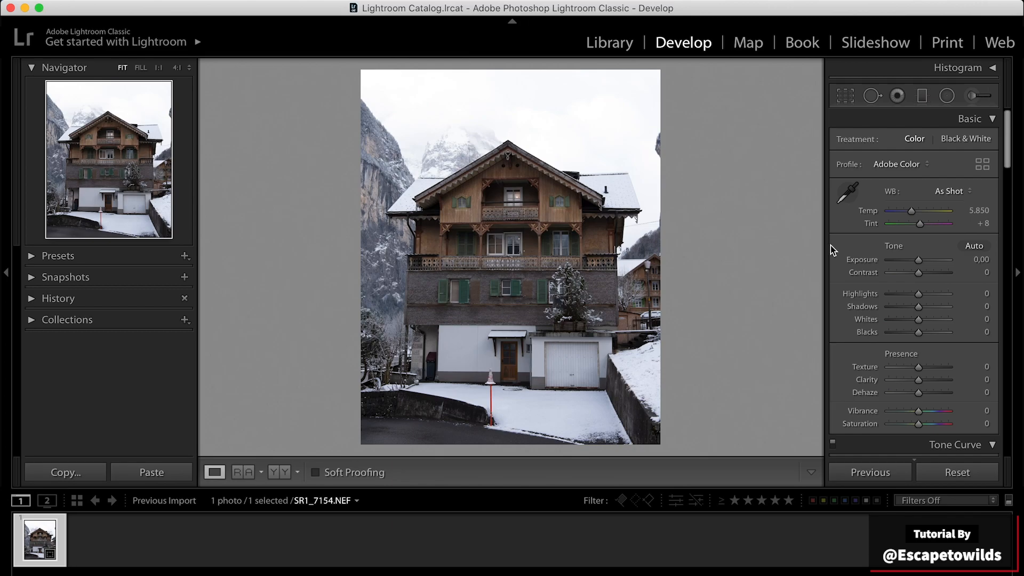
left_click(947, 192)
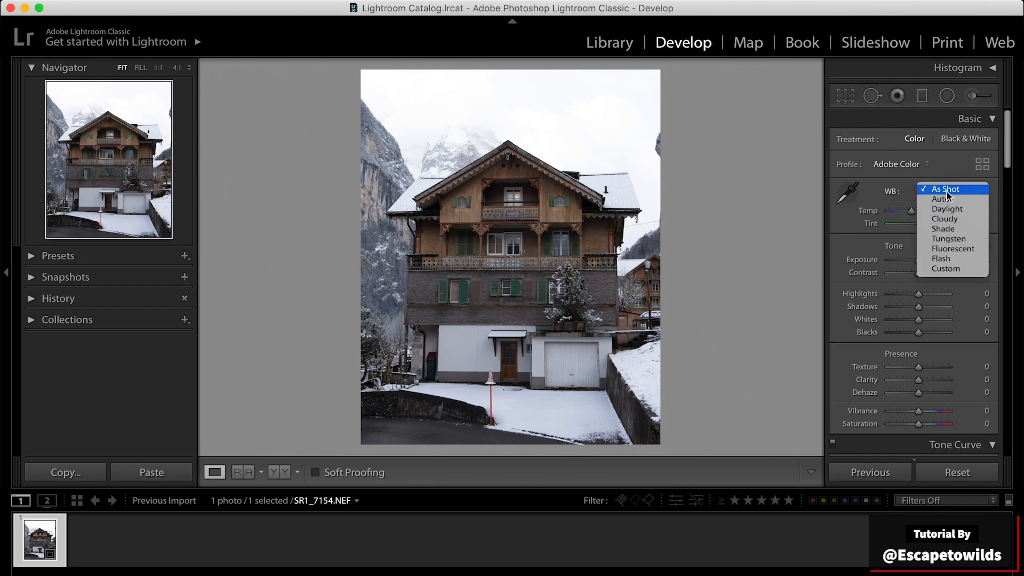
left_click(909, 165)
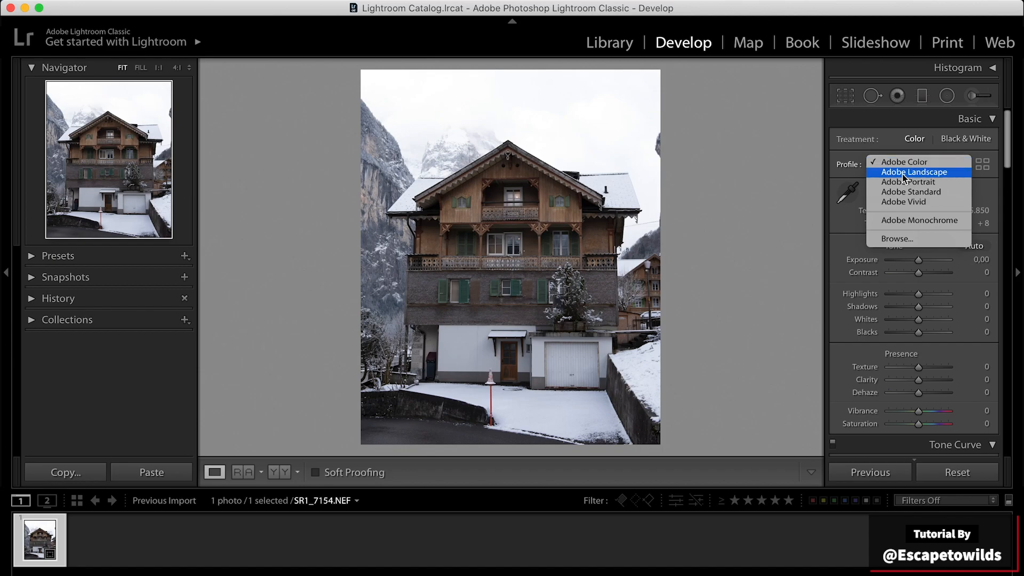
left_click(908, 193)
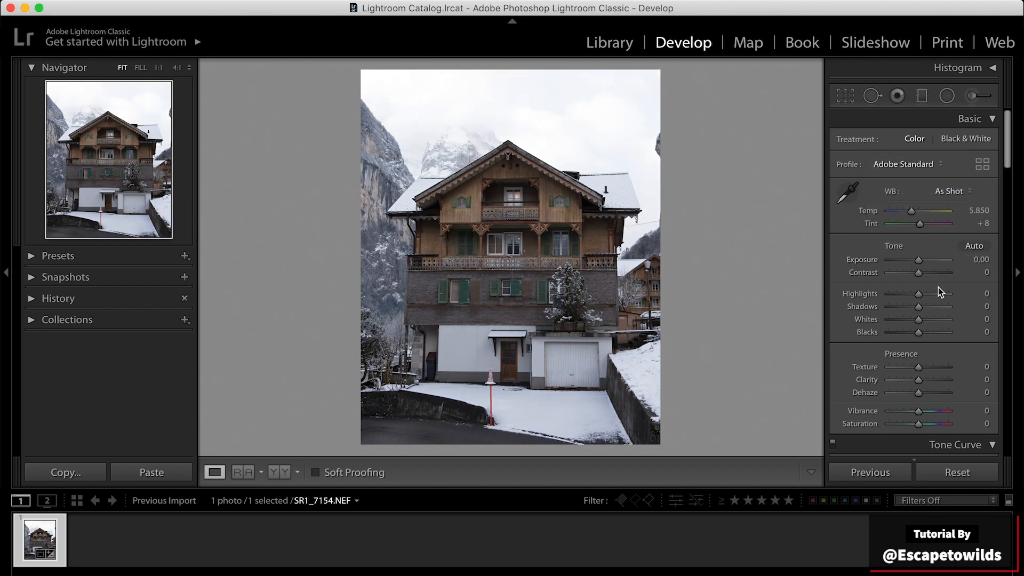
- Set Exposure to −0.50, Contrast +70, Highlights −50, Shadows +25, Whites −50, Blacks −20, Texture −15, Clarity +20 and Dehaze +54
scroll(938, 287, "down", 1)
left_click_drag(918, 234, 908, 299)
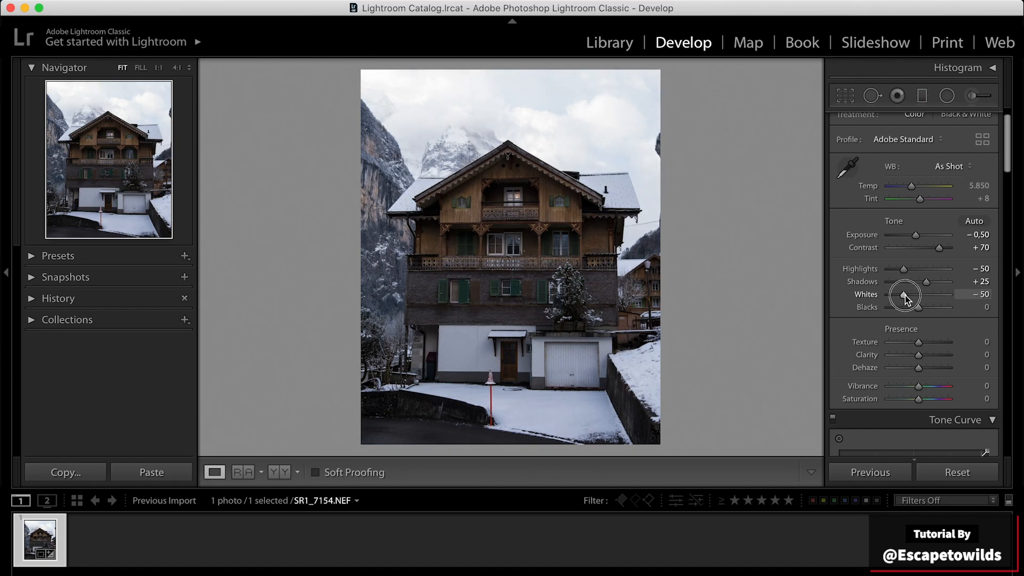
left_click_drag(903, 296, 934, 368)
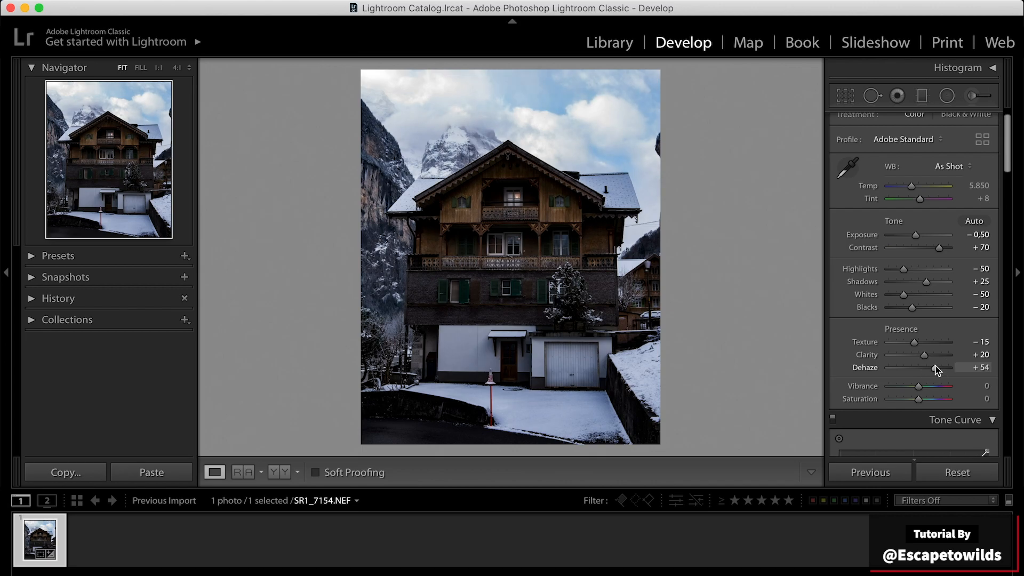
- Set Vibrance to +25 and Saturation to +10, and check the house's upper windows up close
scroll(937, 367, "down", 5)
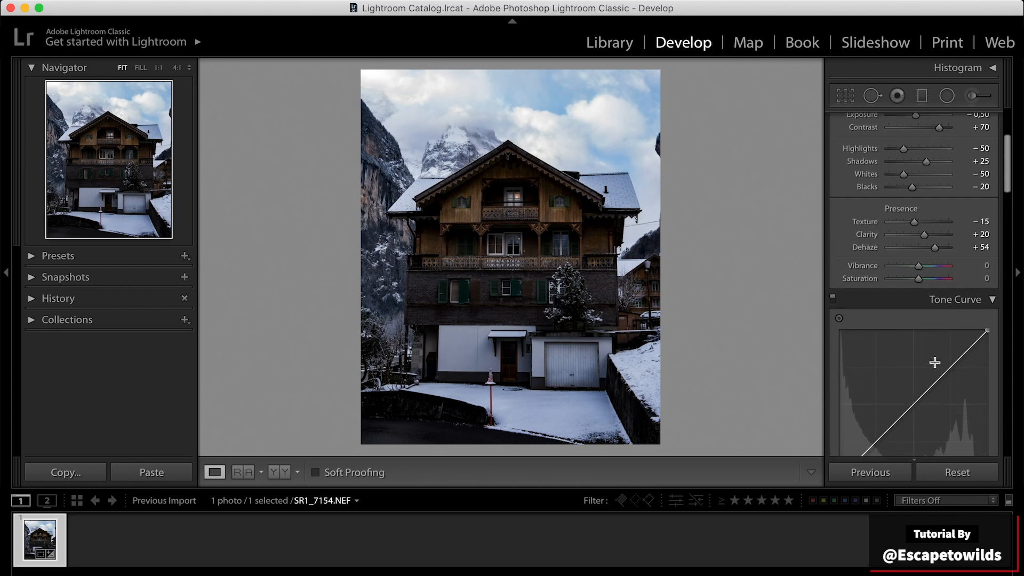
left_click_drag(917, 263, 925, 264)
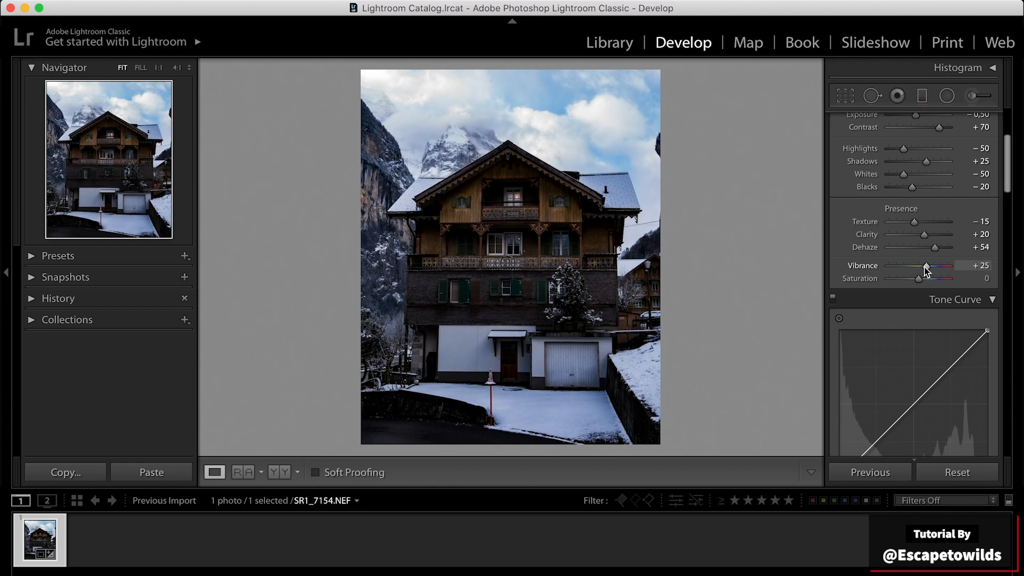
left_click_drag(916, 277, 920, 281)
left_click(513, 209)
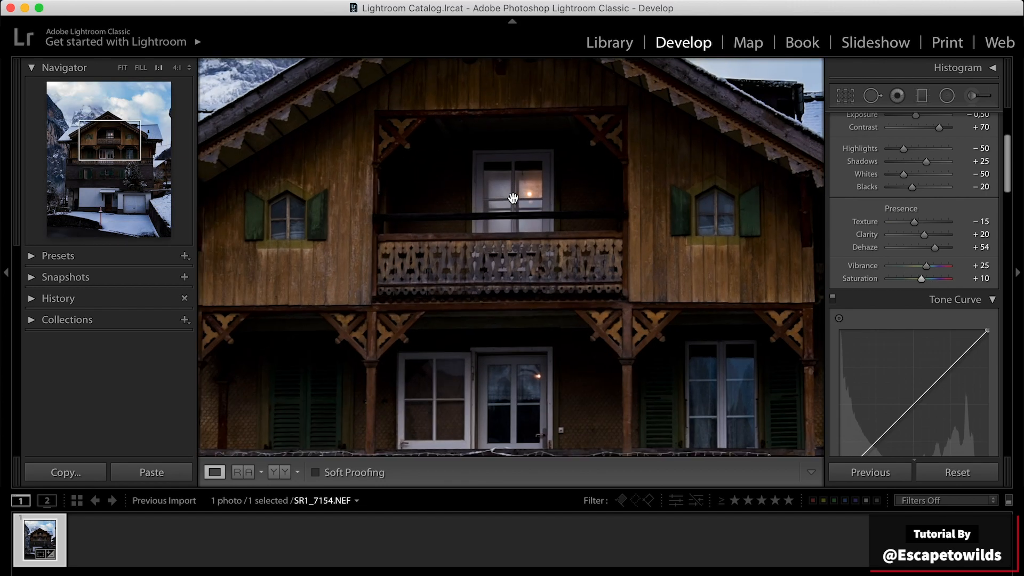
left_click(524, 232)
- Shape a faded RGB point curve by adding anchor points, lowering the white end and slightly lifting the black end
scroll(934, 286, "down", 4)
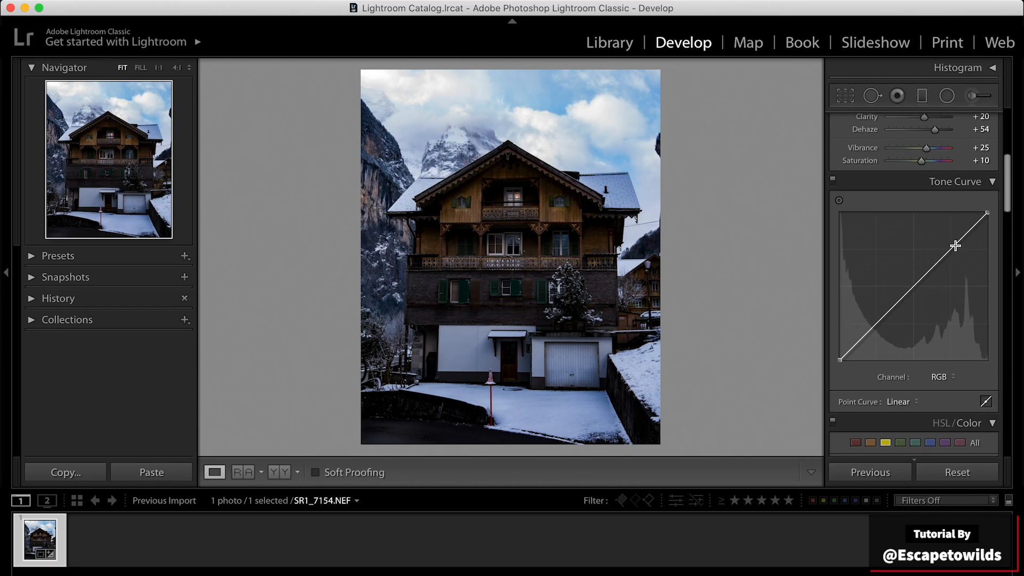
left_click(950, 249)
left_click(914, 286)
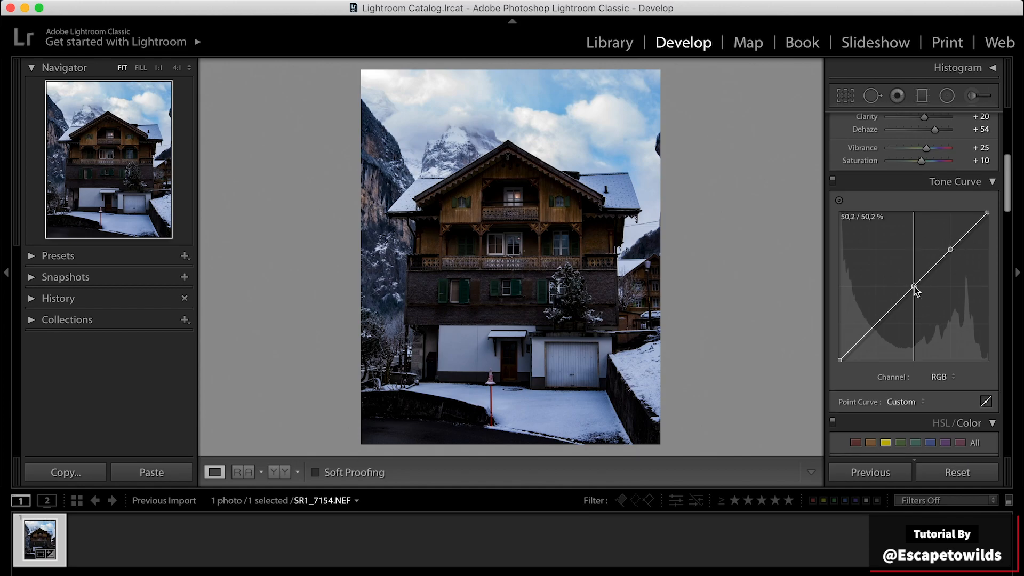
left_click(876, 322)
left_click_drag(987, 213, 986, 238)
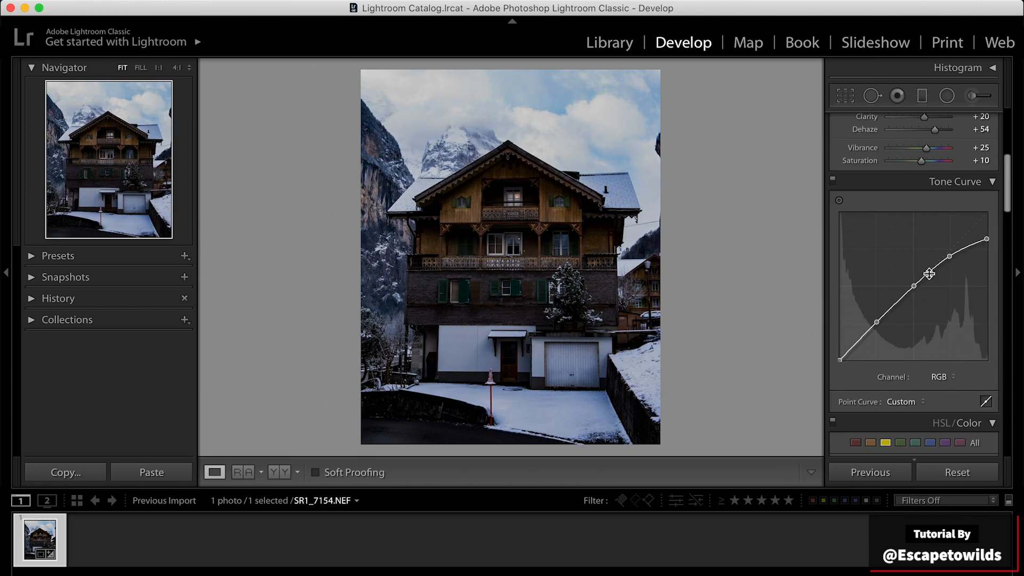
left_click_drag(913, 287, 915, 284)
left_click_drag(876, 326, 876, 320)
left_click_drag(838, 359, 877, 324)
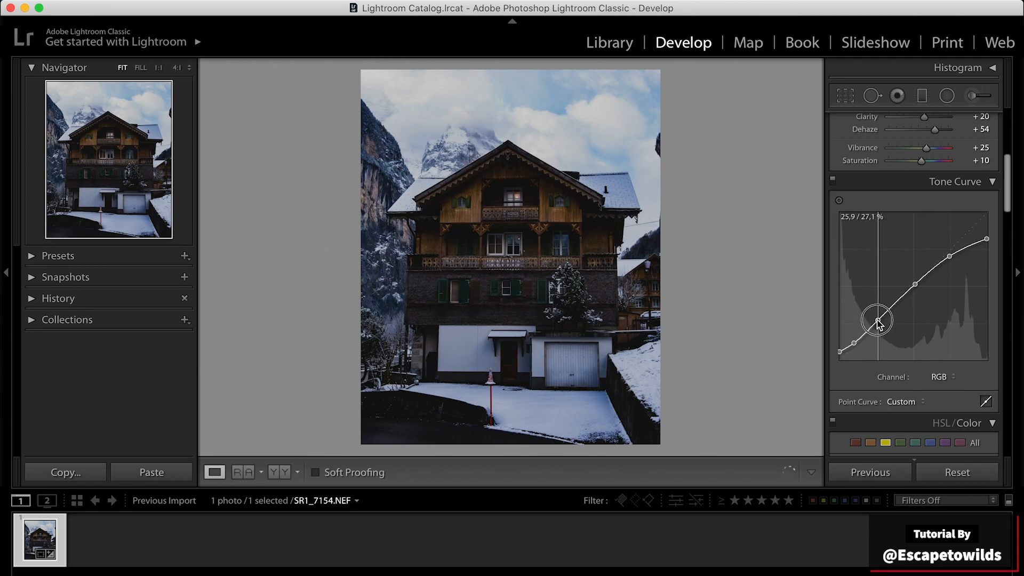
- Set the red saturation and luminance to +15 each, and adjust the orange color sliders
scroll(878, 324, "down", 3)
scroll(876, 320, "down", 1)
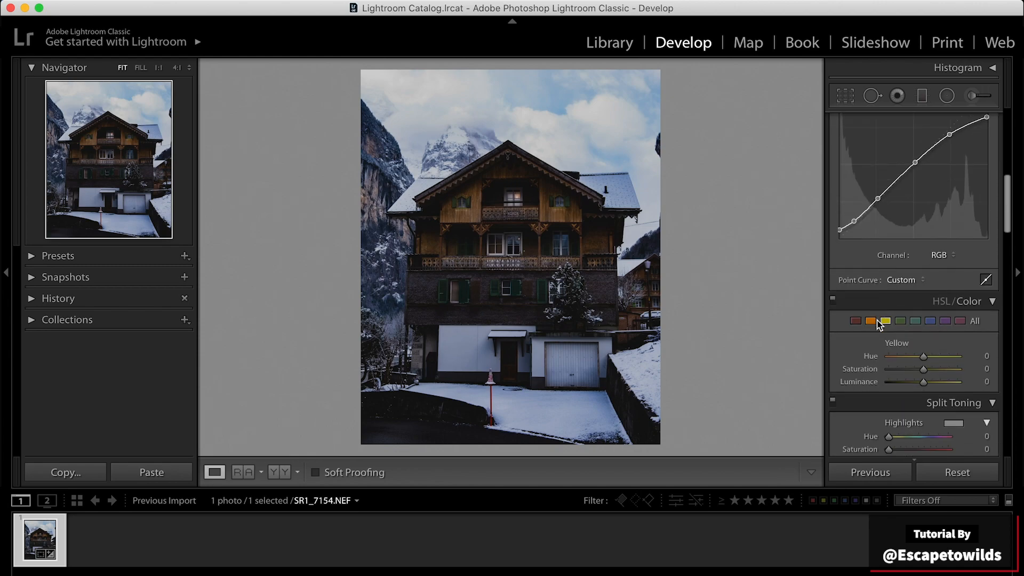
left_click(856, 311)
left_click_drag(925, 358, 931, 374)
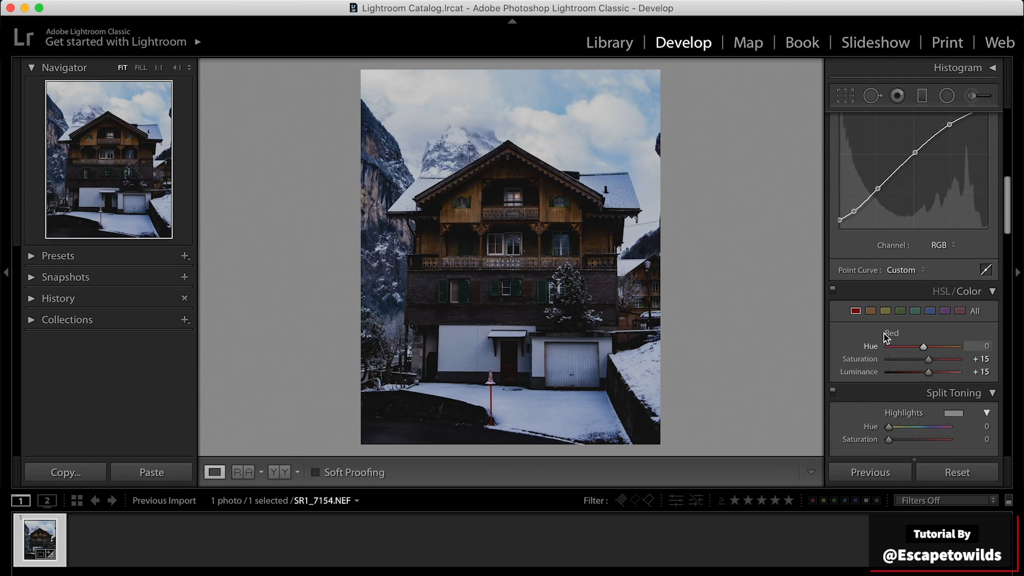
left_click(870, 311)
left_click_drag(925, 348, 917, 373)
- Adjust the yellow through magenta color ranges, setting blue hue to −10 and luminance to −50, and magenta saturation to −100
left_click(884, 310)
left_click(901, 319)
left_click(916, 312)
left_click(926, 312)
left_click_drag(920, 352, 885, 362)
left_click(944, 311)
left_click(960, 311)
left_click_drag(890, 361, 923, 373)
- Split-tone the photo with highlights at hue 202, saturation 11, shadows at hue 20, saturation 11, and balance +50
scroll(874, 359, "down", 3)
left_click_drag(889, 436, 891, 436)
left_click_drag(889, 381, 897, 382)
scroll(893, 347, "down", 5)
left_click_drag(890, 315, 896, 318)
left_click_drag(918, 267, 935, 274)
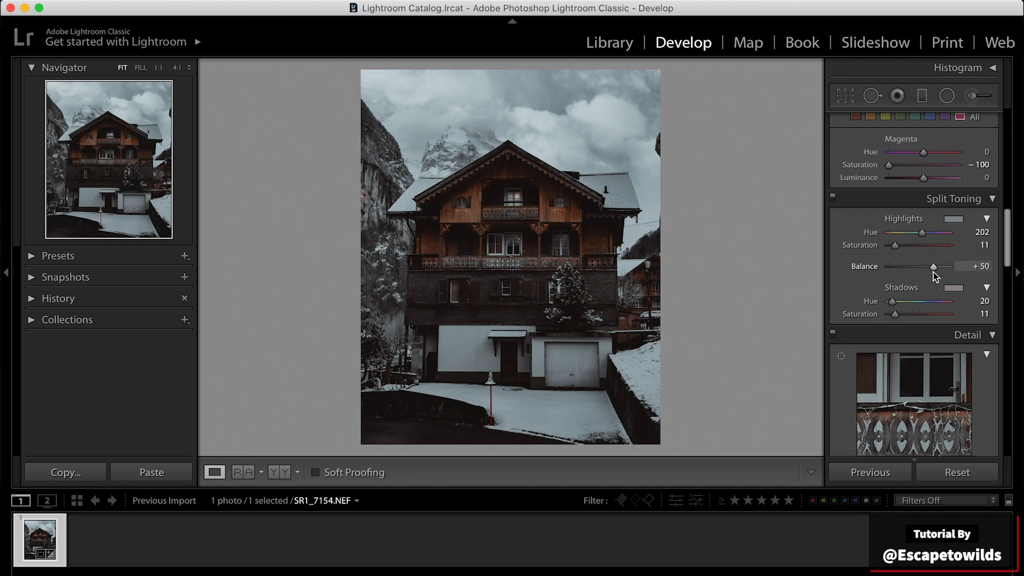
left_click(933, 273, "alt")
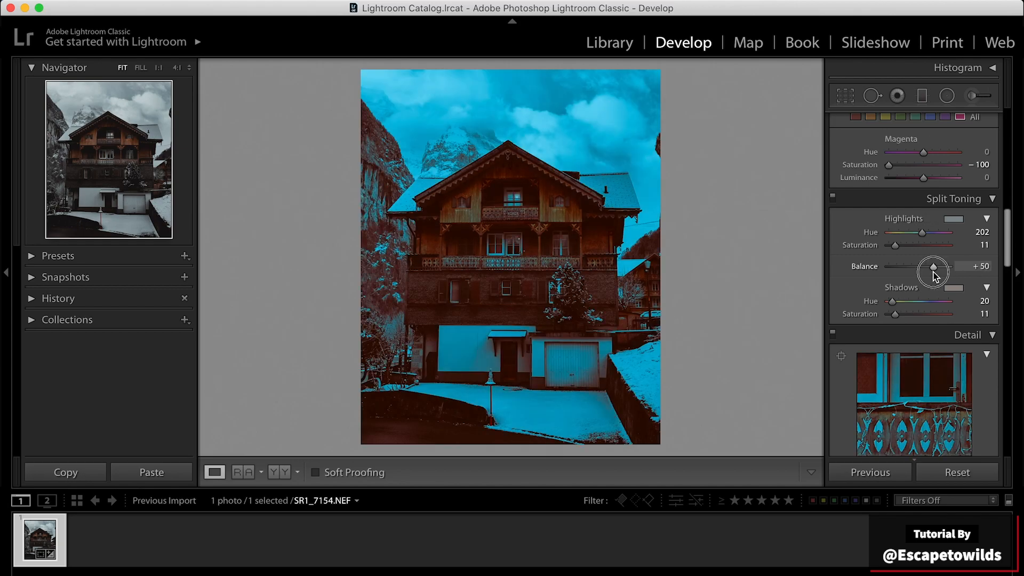
left_click_drag(929, 272, 932, 272)
left_click_drag(933, 272, 932, 270)
- Set sharpening masking to 23, noise reduction luminance to 16 and its contrast to 17
scroll(932, 272, "down", 6)
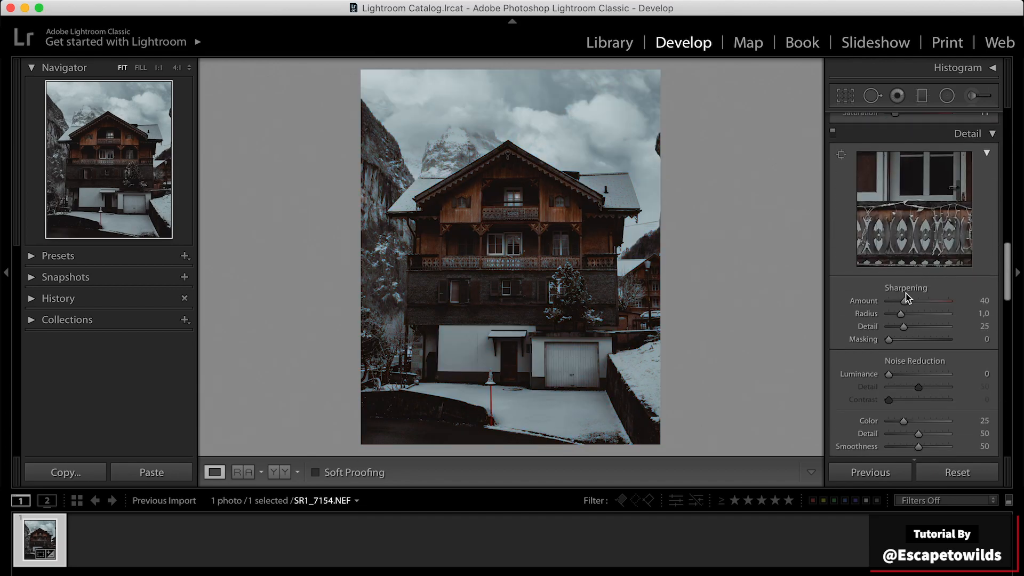
left_click_drag(891, 340, 905, 341)
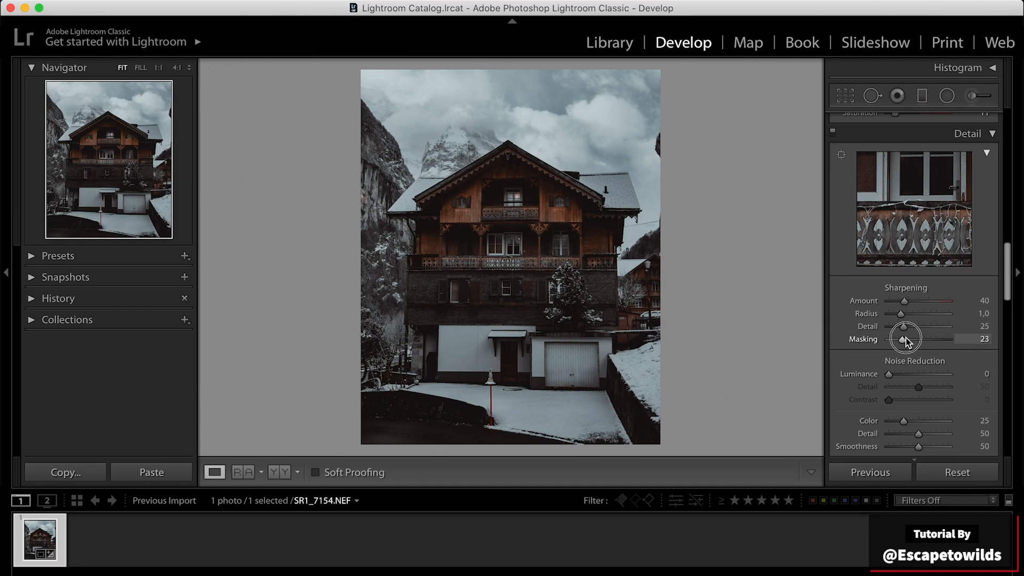
scroll(905, 341, "down", 4)
left_click_drag(889, 286, 899, 312)
- Enable chromatic aberration removal and lens profile corrections, and set the profile's vignetting amount to 39
scroll(878, 331, "down", 2)
left_click(841, 353)
left_click(841, 366)
scroll(924, 362, "down", 2)
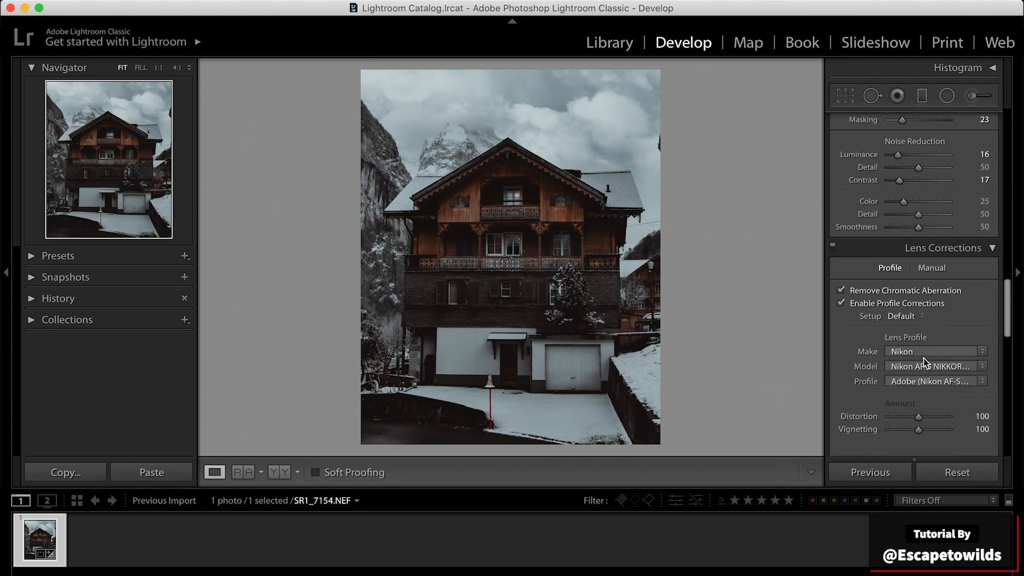
scroll(924, 362, "down", 1)
left_click_drag(903, 397, 899, 396)
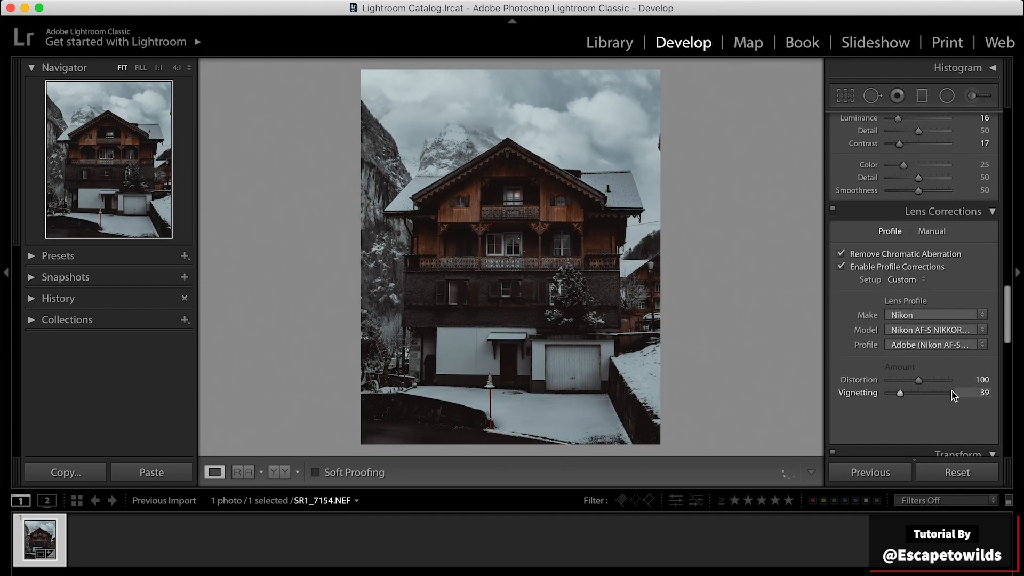
- Add a Highlight Priority post-crop vignette with amount −10, midpoint 22, roundness −37 and feather 70
scroll(955, 393, "down", 5)
scroll(955, 393, "down", 1)
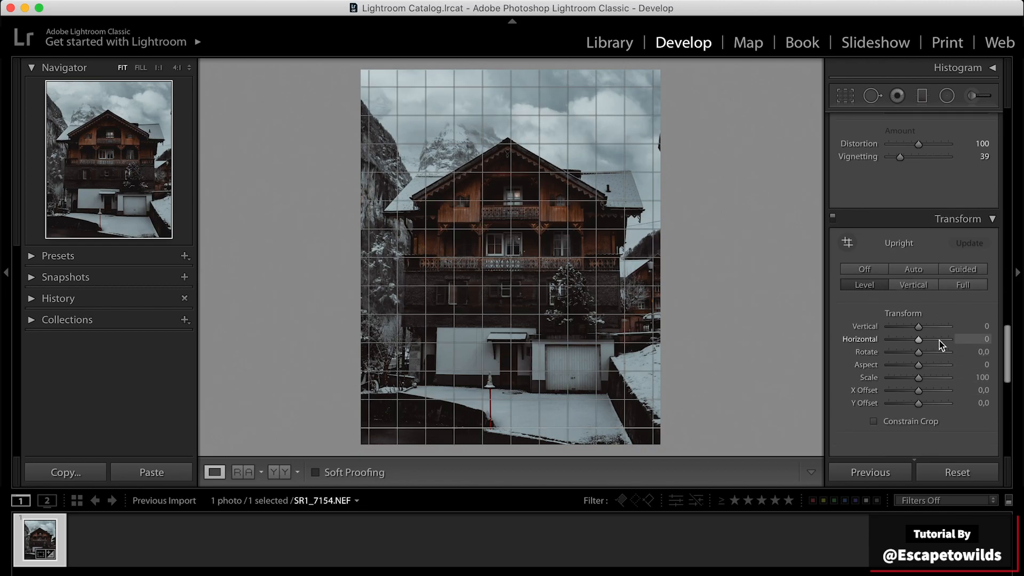
scroll(939, 340, "down", 1)
scroll(939, 340, "down", 5)
left_click_drag(920, 320, 900, 341)
scroll(901, 341, "down", 5)
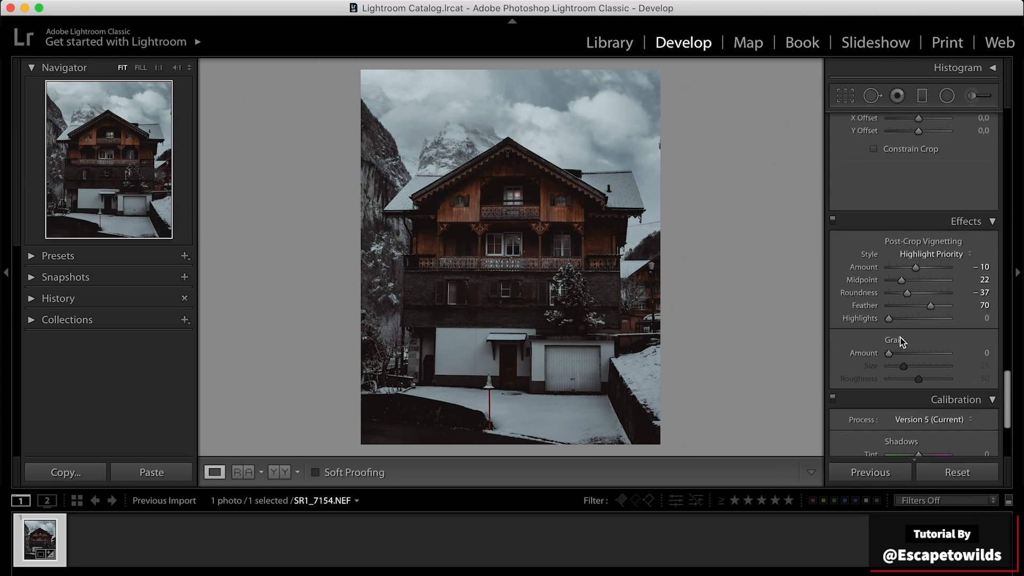
- Set the blue saturation to −94 and luminance to −60, and compare the edited photo with the original
scroll(901, 341, "up", 10)
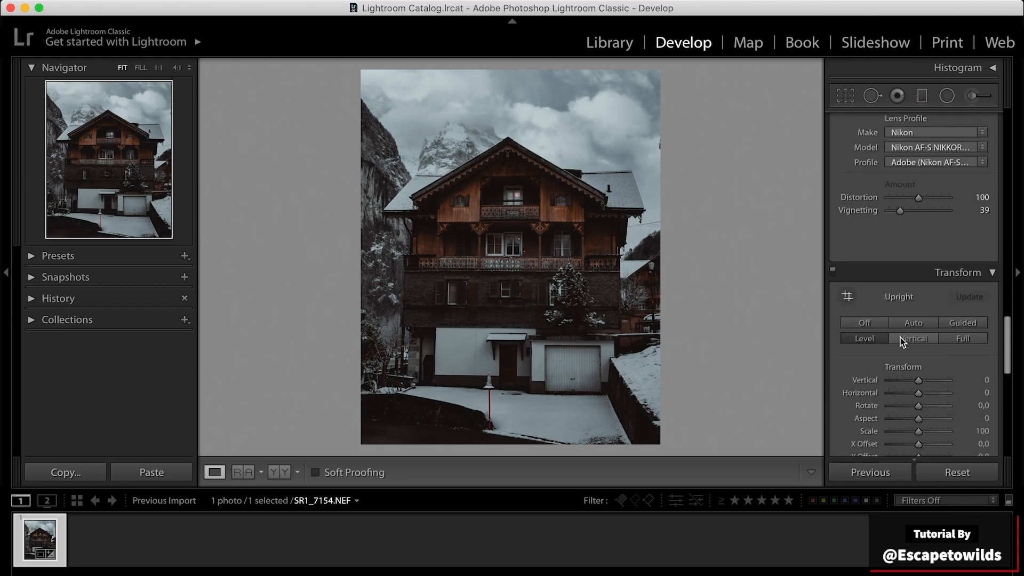
scroll(902, 340, "up", 8)
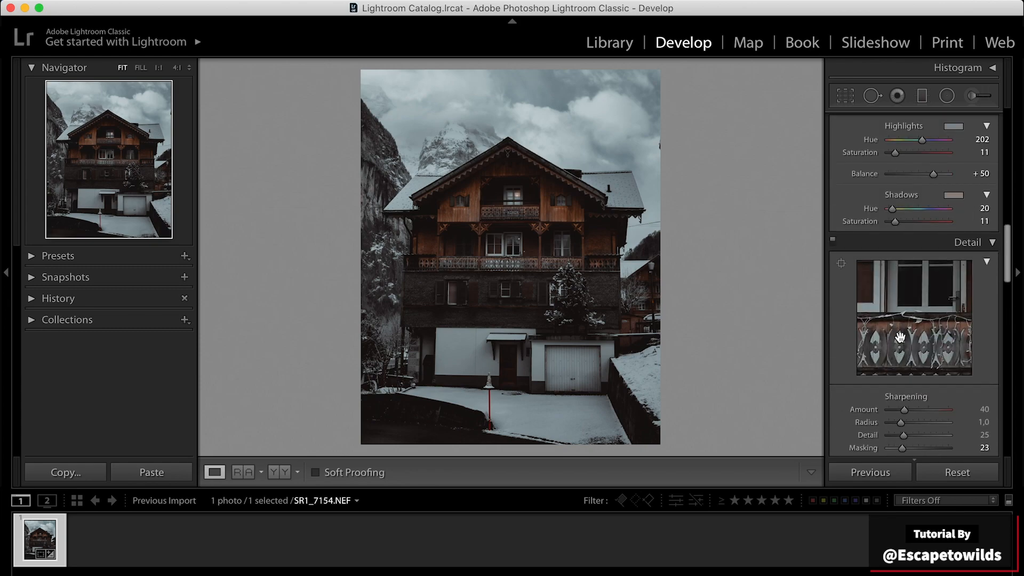
left_click(929, 202)
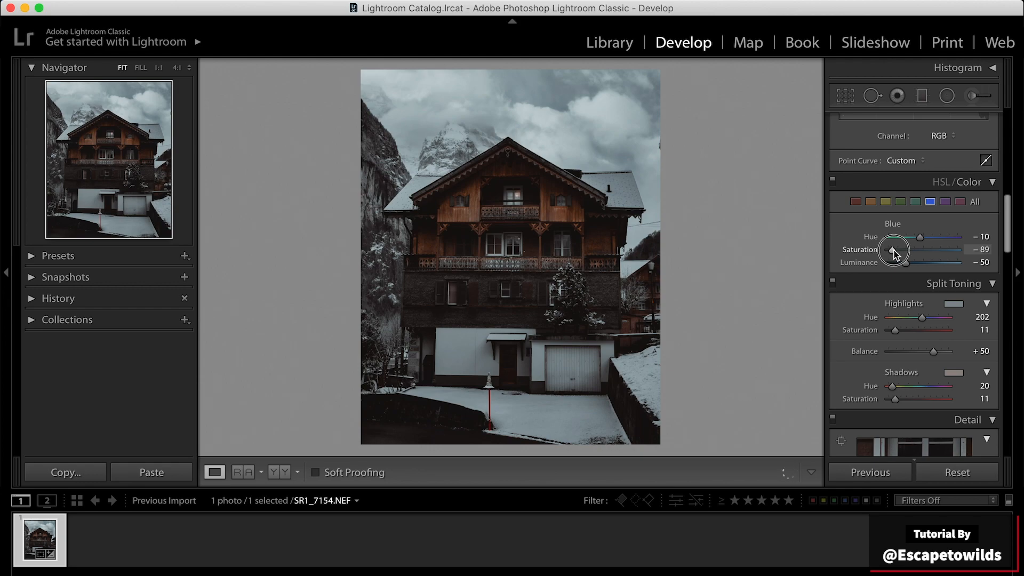
left_click_drag(902, 262, 900, 262)
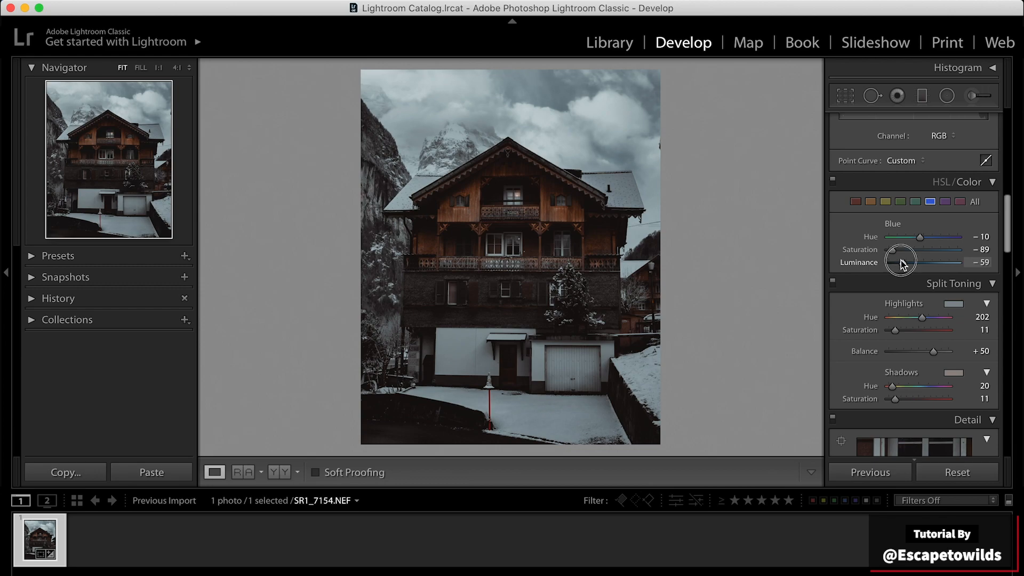
left_click(892, 251)
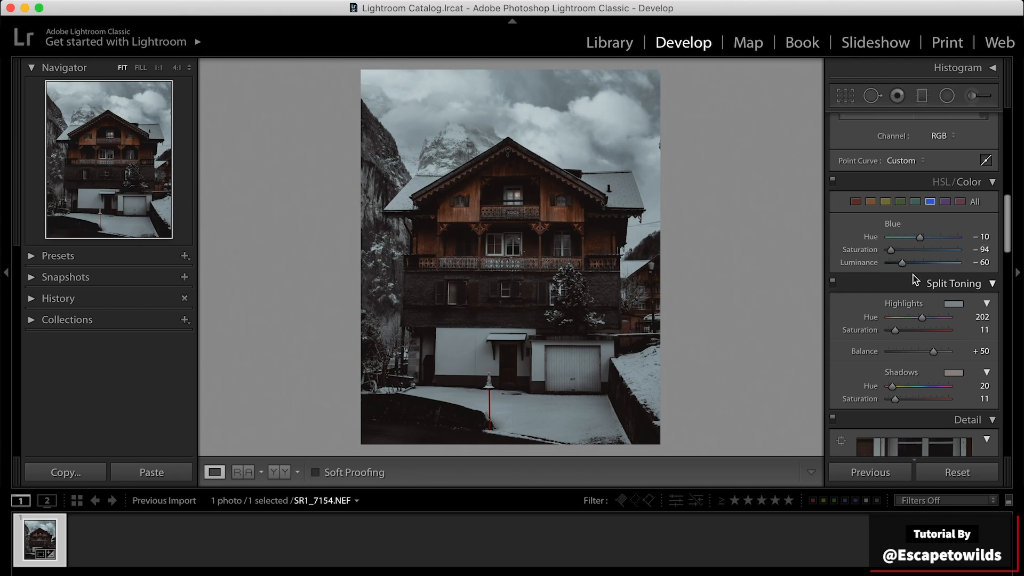
key("backslash")
key("backslash")
key("backslash")
key("backslash")
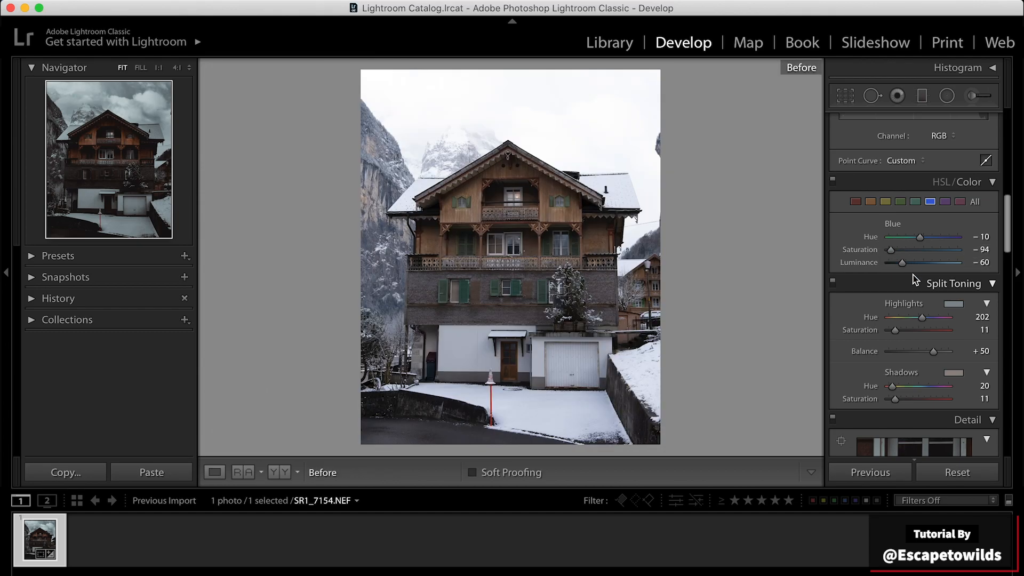
- Calibrate shadows tint to −5, red primary hue and saturation +10, green primary hue −10 and saturation +10, blue primary hue −10 and saturation −11
scroll(948, 287, "down", 10)
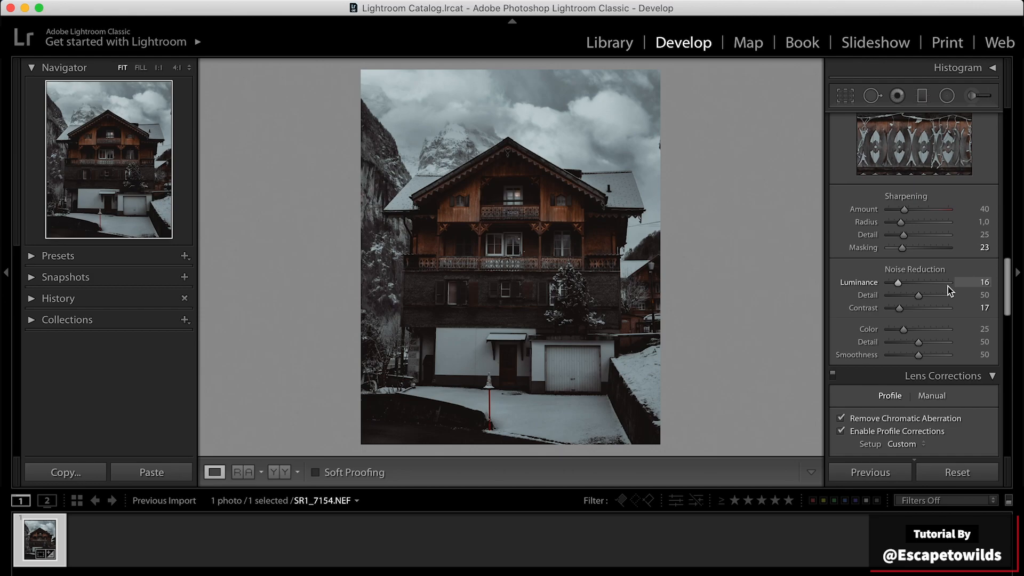
scroll(948, 291, "down", 10)
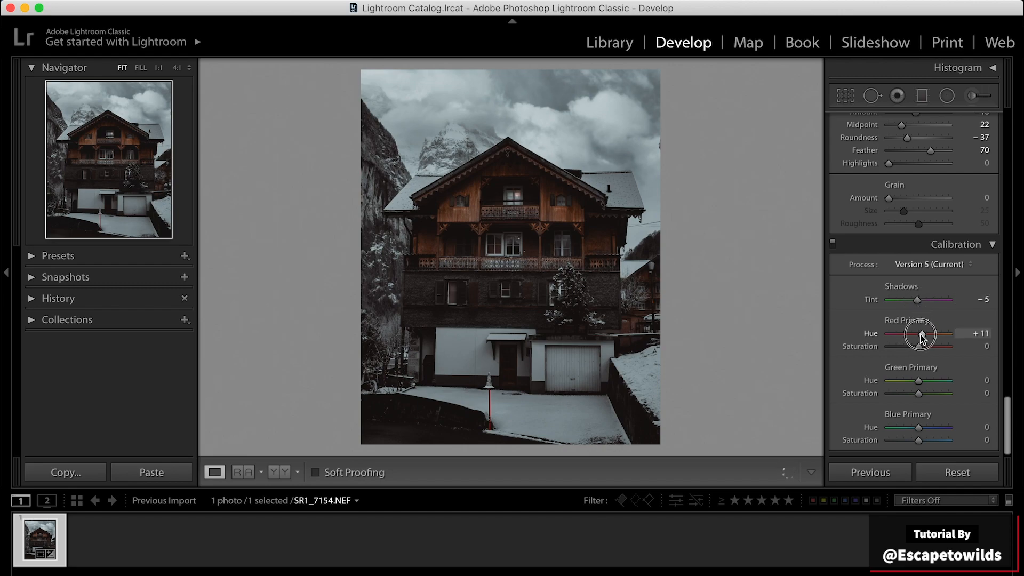
left_click_drag(919, 346, 917, 380)
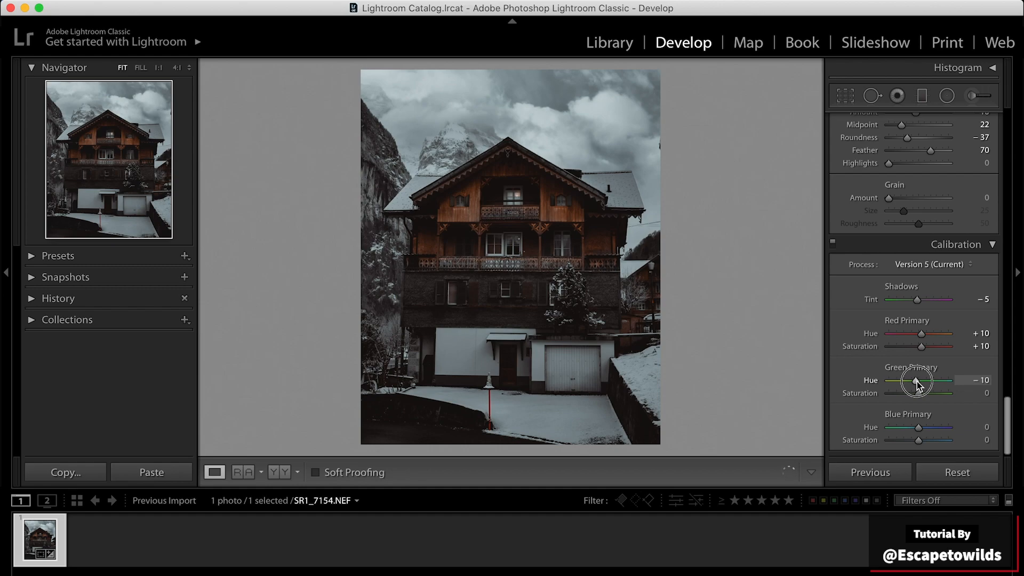
left_click_drag(919, 390, 923, 392)
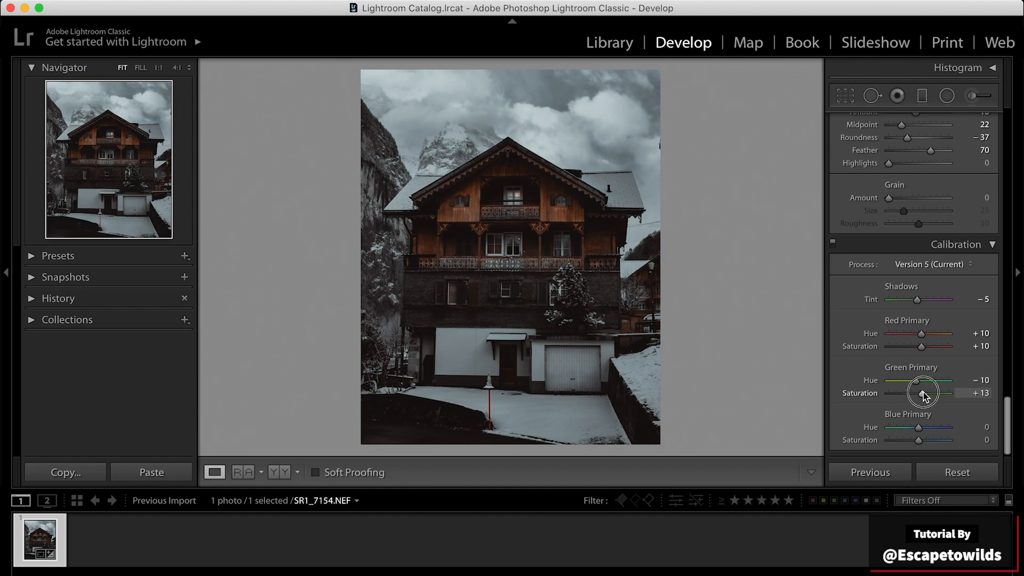
left_click_drag(919, 427, 915, 442)
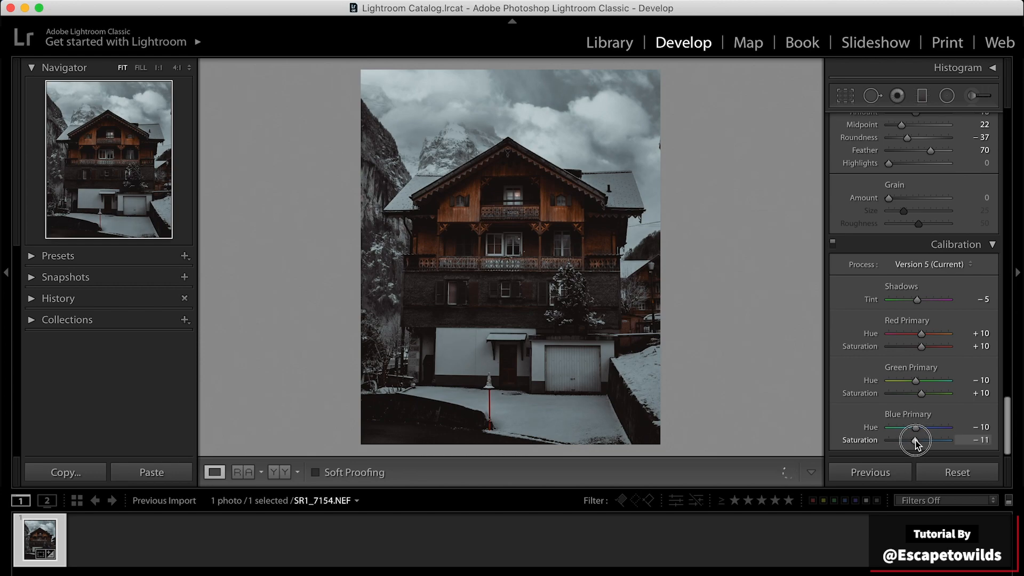
left_click(514, 174)
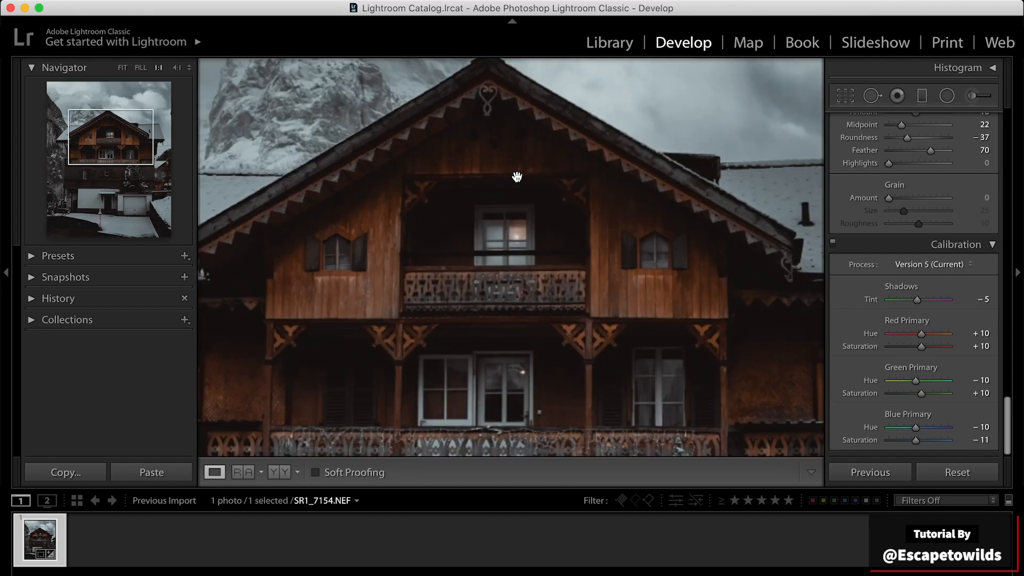
- Add a graduated filter over the sky with exposure −0.11, contrast and highlights −46, shadows −18, whites −28 and blacks −17
left_click(515, 212)
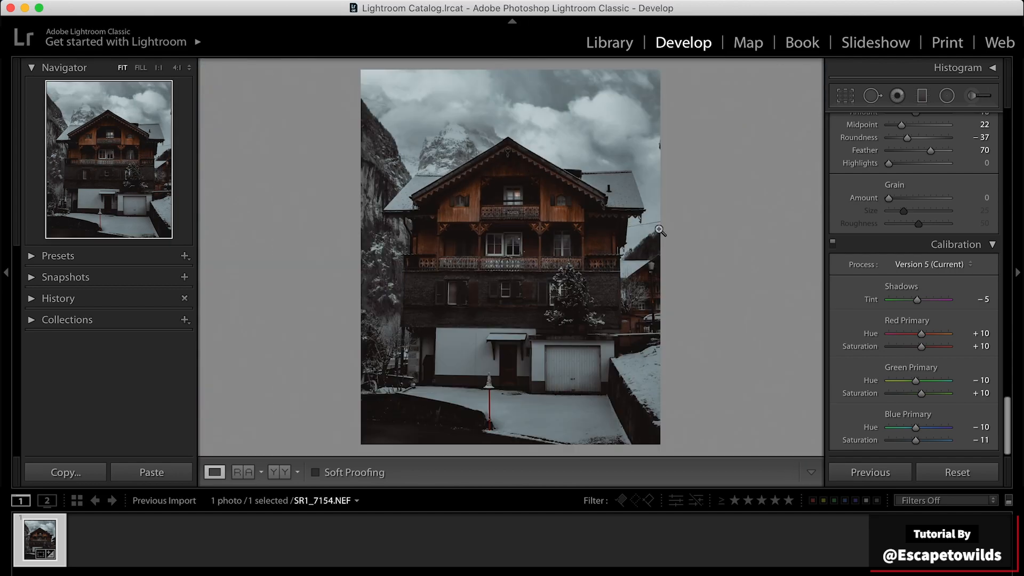
left_click(919, 101)
left_click_drag(513, 141, 512, 212)
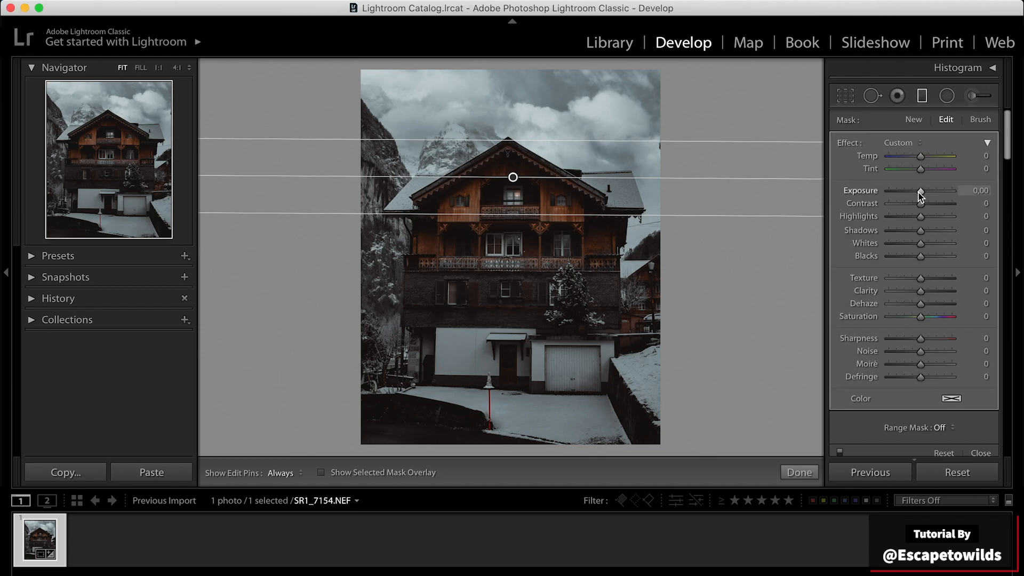
left_click_drag(918, 195, 915, 260)
left_click_drag(919, 193, 920, 192)
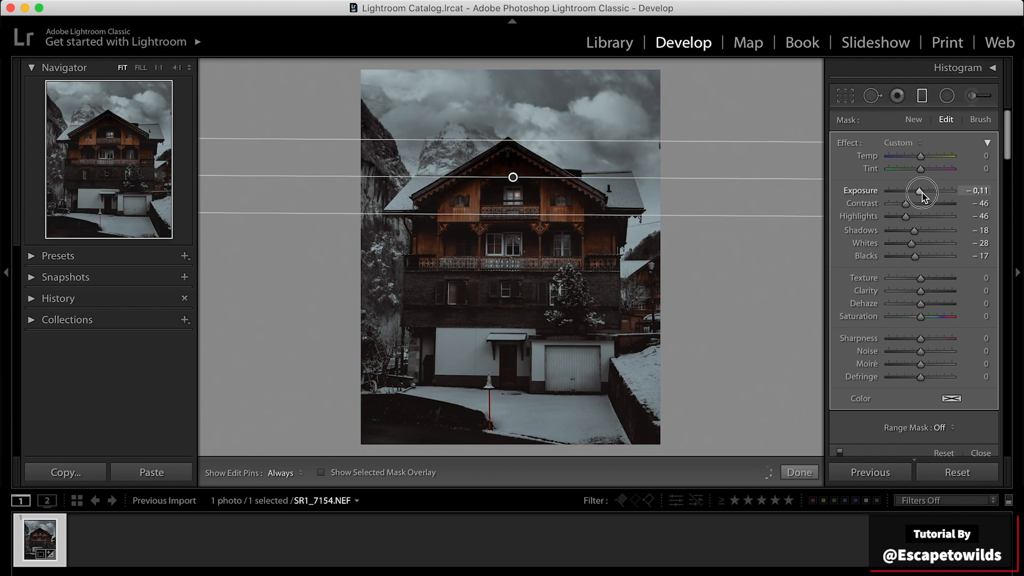
left_click_drag(922, 193, 923, 193)
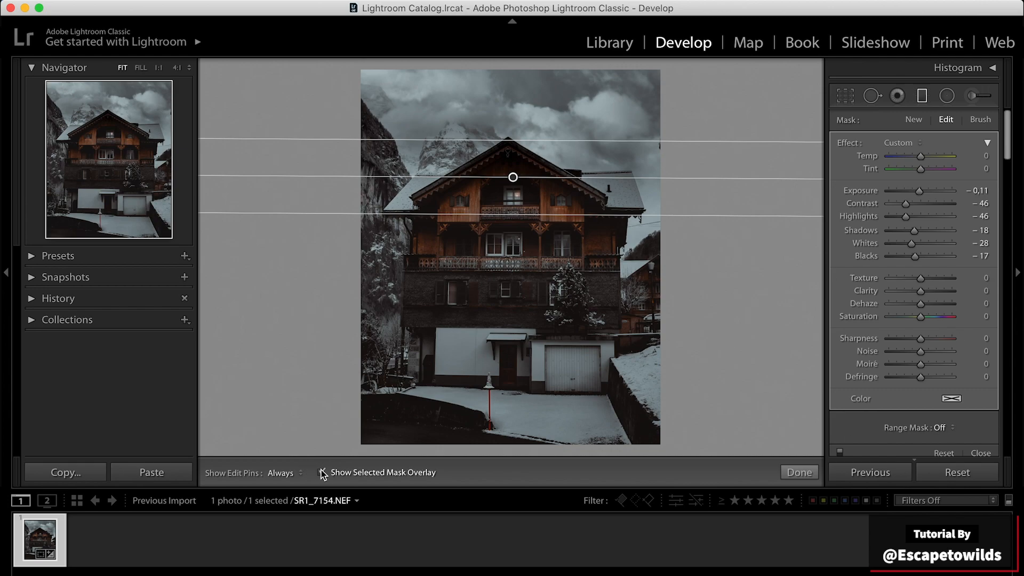
- Show the mask overlay and erase the graduated filter's mask from the chalet's wooden gable with a size 7.0 brush
left_click(983, 120)
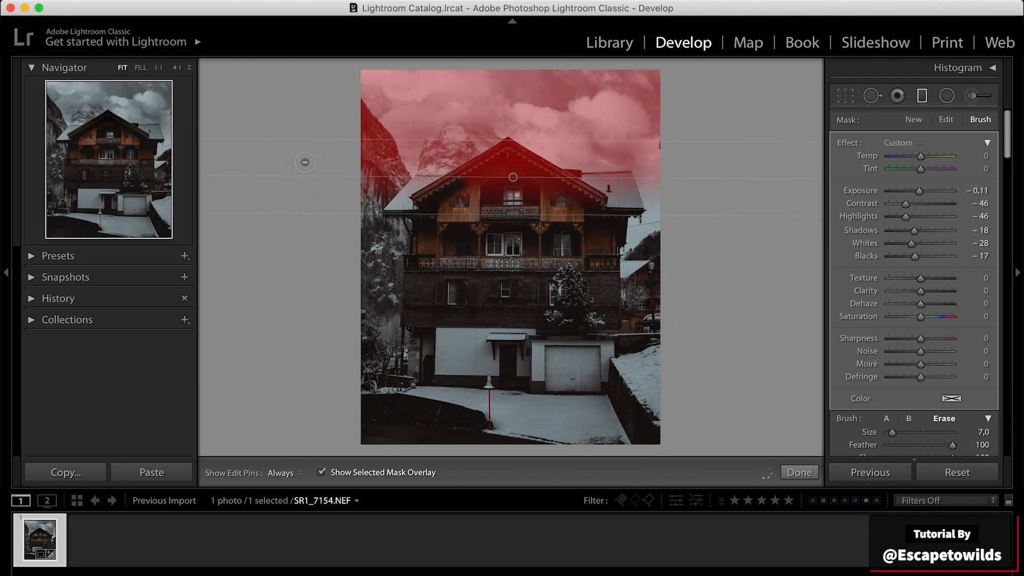
left_click(140, 67)
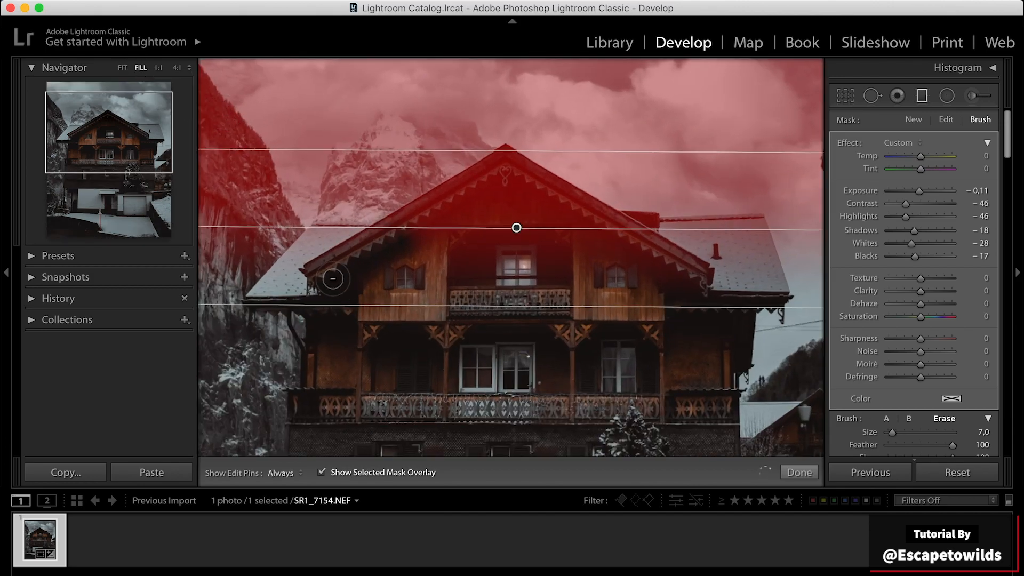
key("h")
mouse_move(407, 229)
left_mouse_down()
mouse_move(504, 160)
mouse_move(675, 266)
mouse_move(565, 197)
mouse_move(666, 249)
mouse_move(506, 157)
mouse_move(522, 175)
mouse_move(498, 161)
mouse_move(457, 198)
mouse_move(554, 214)
mouse_move(437, 196)
mouse_move(480, 176)
mouse_move(551, 232)
mouse_move(635, 267)
mouse_move(470, 223)
mouse_move(496, 254)
mouse_move(518, 258)
mouse_move(464, 235)
mouse_move(375, 278)
mouse_move(476, 222)
mouse_move(411, 239)
mouse_move(492, 209)
mouse_move(534, 224)
mouse_move(441, 249)
mouse_move(458, 260)
mouse_move(599, 260)
mouse_move(646, 281)
mouse_move(627, 269)
mouse_move(684, 272)
mouse_move(634, 249)
mouse_move(659, 240)
left_mouse_up()
key("h")
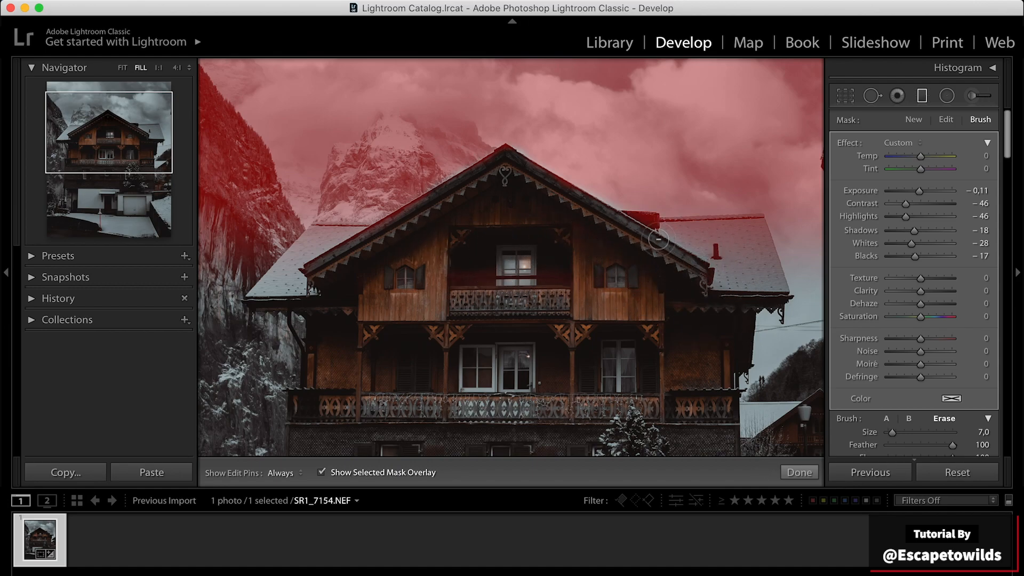
- Erase the remaining graduated filter mask from the snowy side roofs and along the gable's roof edges
key("h")
key("h")
key("h")
mouse_move(766, 269)
left_mouse_down()
mouse_move(734, 258)
mouse_move(733, 243)
mouse_move(745, 232)
mouse_move(756, 248)
mouse_move(757, 232)
mouse_move(762, 249)
mouse_move(757, 237)
mouse_move(712, 231)
mouse_move(745, 233)
mouse_move(758, 269)
left_mouse_up()
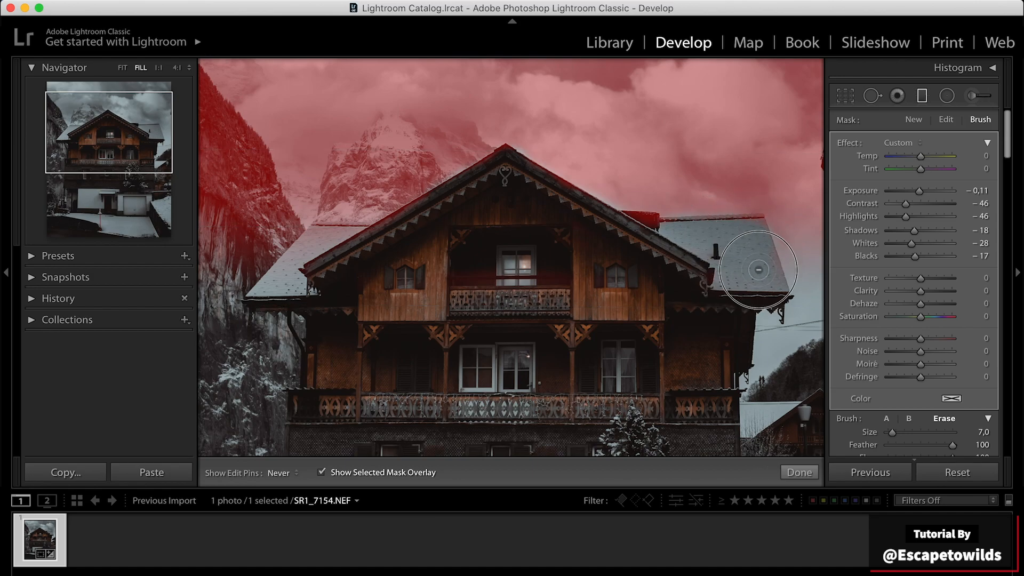
key("h")
key("h")
mouse_move(501, 161)
left_mouse_down()
mouse_move(620, 227)
mouse_move(650, 225)
mouse_move(630, 223)
mouse_move(651, 229)
left_mouse_up()
mouse_move(506, 202)
left_mouse_down()
mouse_move(386, 236)
mouse_move(330, 234)
mouse_move(297, 251)
mouse_move(305, 247)
mouse_move(281, 282)
mouse_move(347, 238)
left_mouse_up()
key("h")
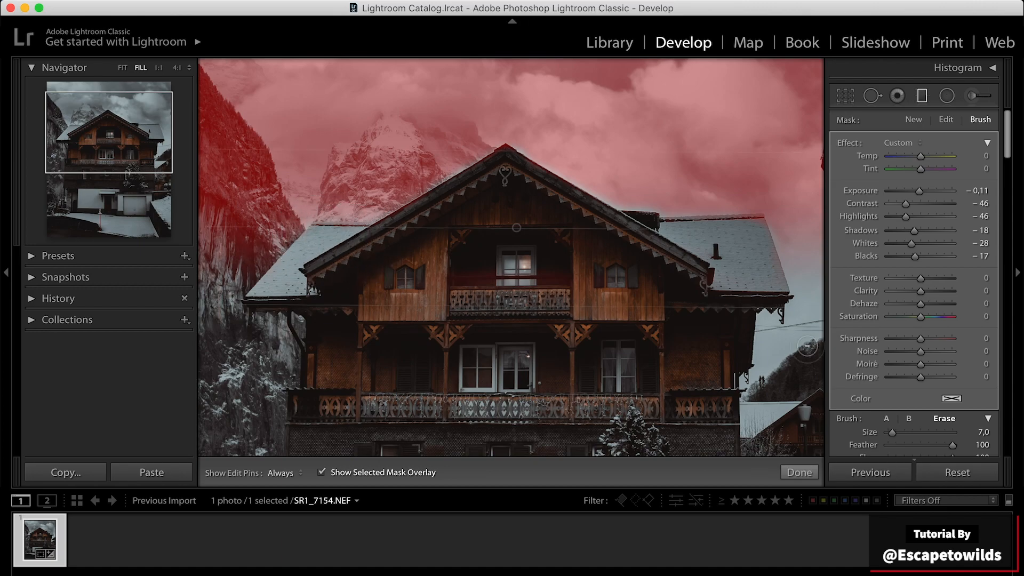
- Paint the graduated filter's mask back into the sky along the gable roofline with an additive brush of size 7.1
left_click_drag(897, 433, 891, 436)
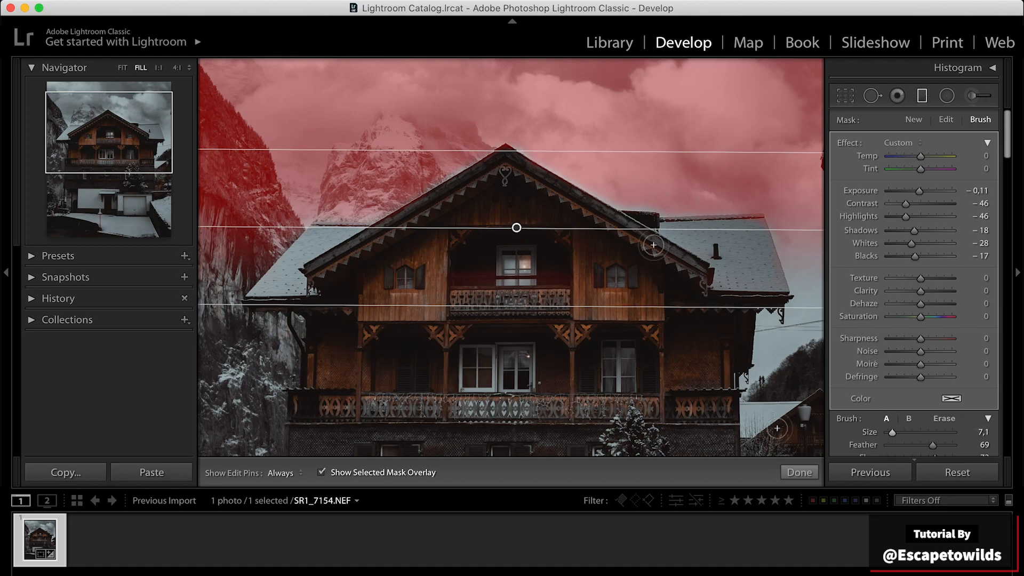
key("h")
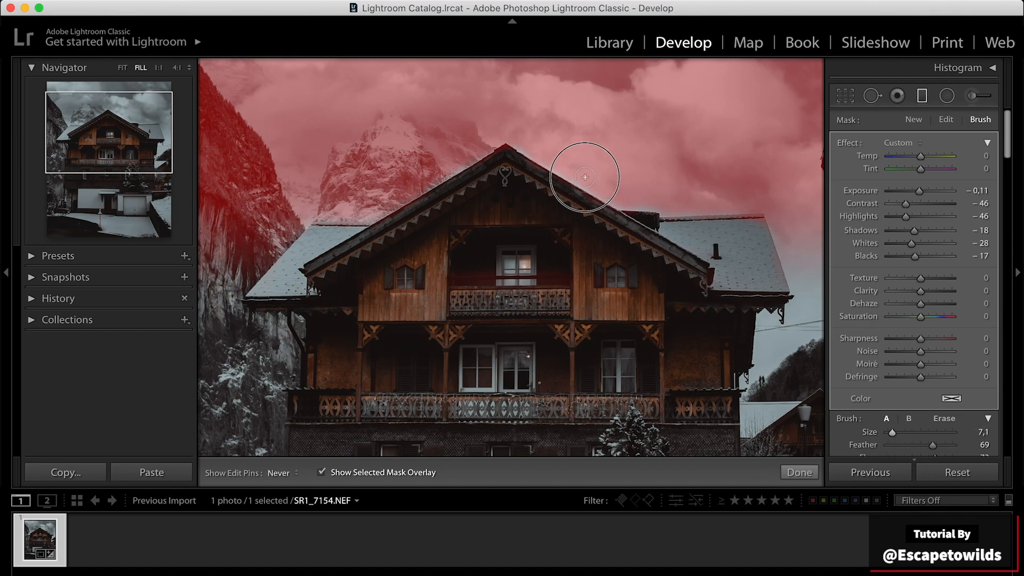
key("h")
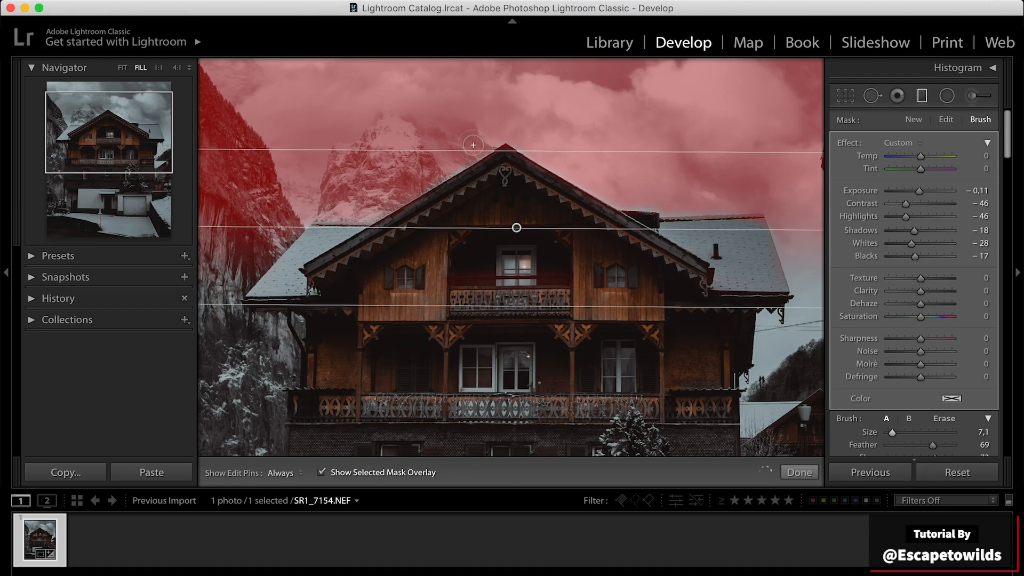
key("h")
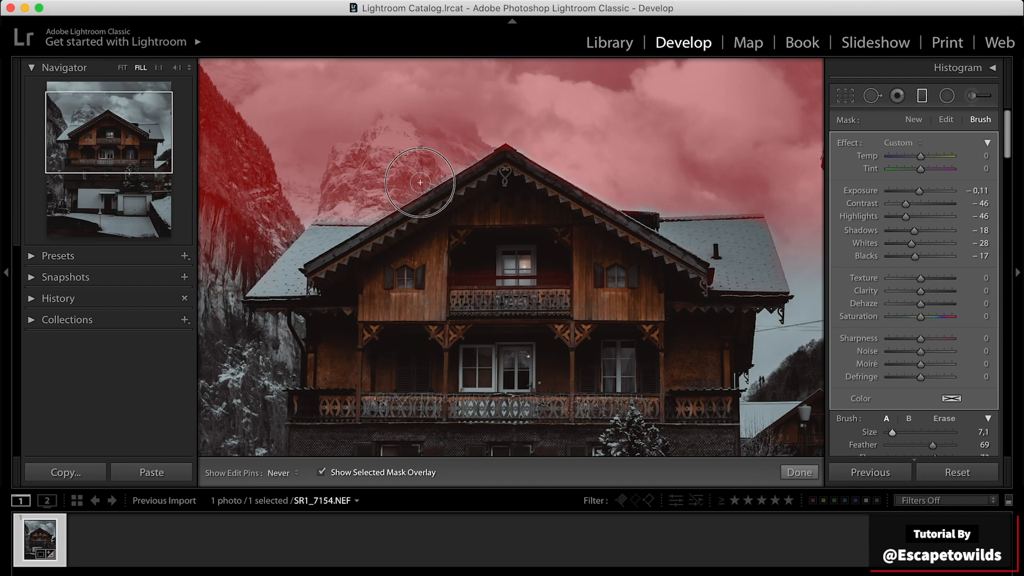
key("h")
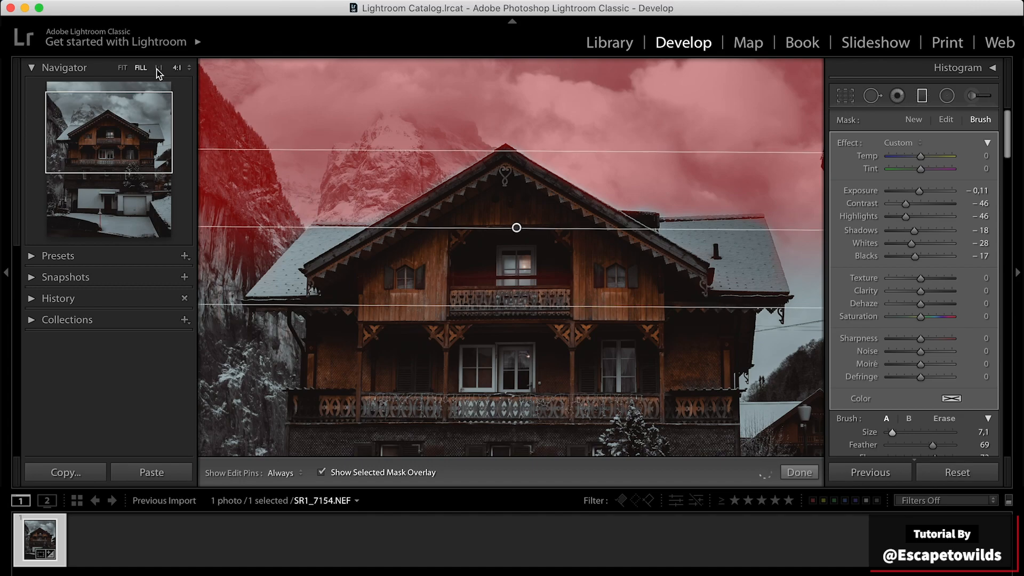
- Extend the graduated filter's mask over the cliff, trees and hillside beside the chalet, and hide the mask overlay
left_click(122, 68)
key("h")
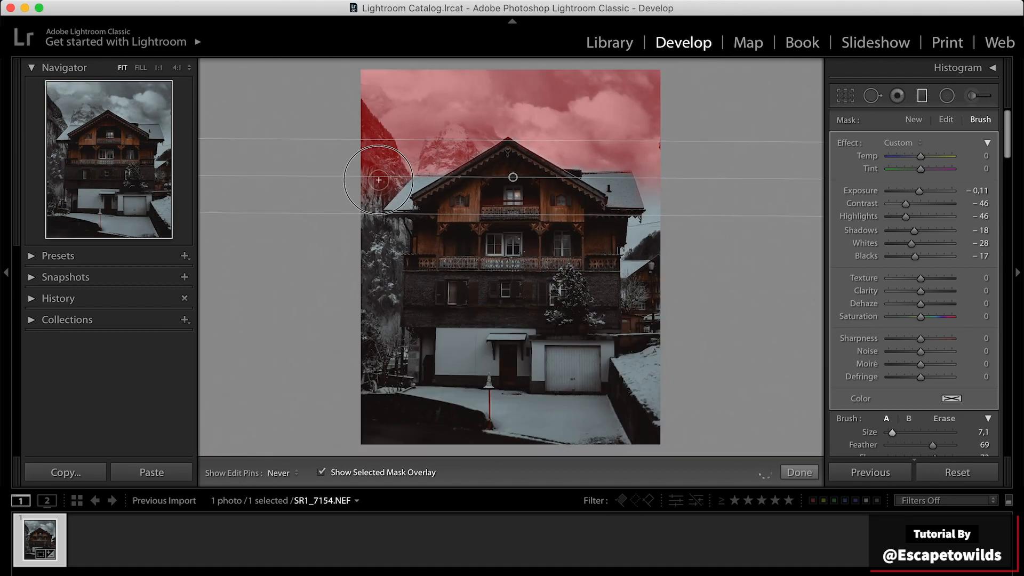
mouse_move(402, 228)
left_mouse_down()
mouse_move(387, 248)
mouse_move(386, 353)
mouse_move(372, 347)
mouse_move(366, 322)
mouse_move(362, 210)
mouse_move(379, 284)
mouse_move(392, 275)
mouse_move(389, 341)
mouse_move(353, 355)
mouse_move(336, 183)
left_mouse_up()
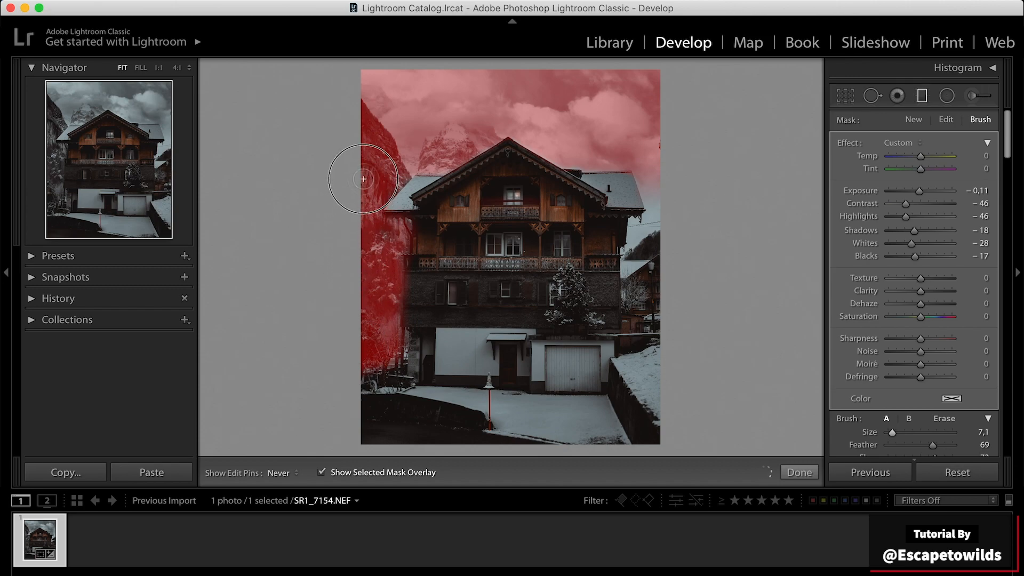
mouse_move(658, 216)
left_mouse_down()
mouse_move(661, 157)
mouse_move(662, 202)
mouse_move(664, 178)
mouse_move(656, 189)
mouse_move(648, 176)
mouse_move(639, 247)
mouse_move(628, 247)
mouse_move(632, 225)
mouse_move(653, 228)
mouse_move(644, 244)
mouse_move(671, 222)
left_mouse_up()
left_click(280, 473)
left_click(281, 452)
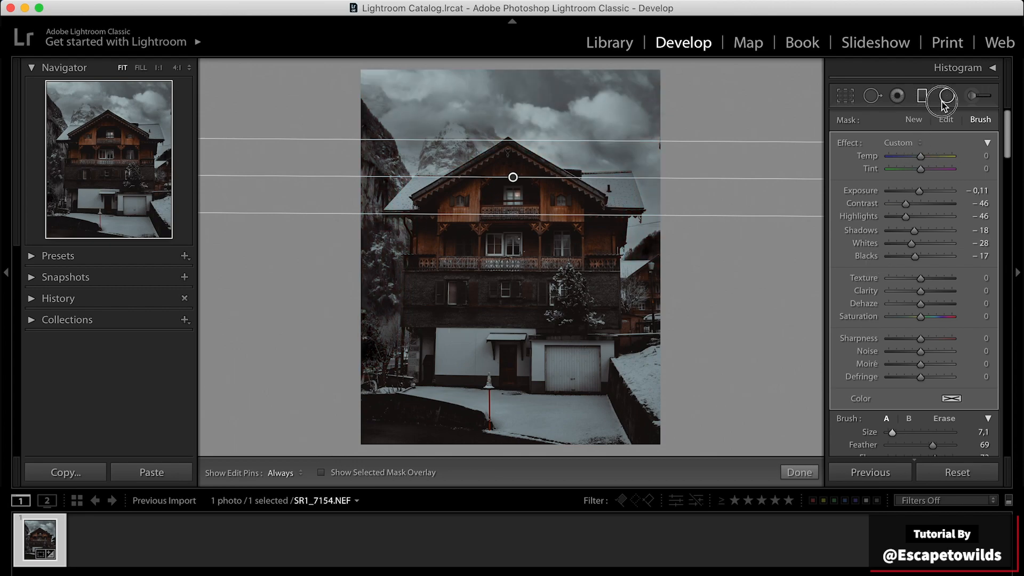
- Draw an oval radial filter from the gable's peak to the garage level, invert it and set its feather to 66
key("shift+m")
left_click_drag(486, 194, 508, 263)
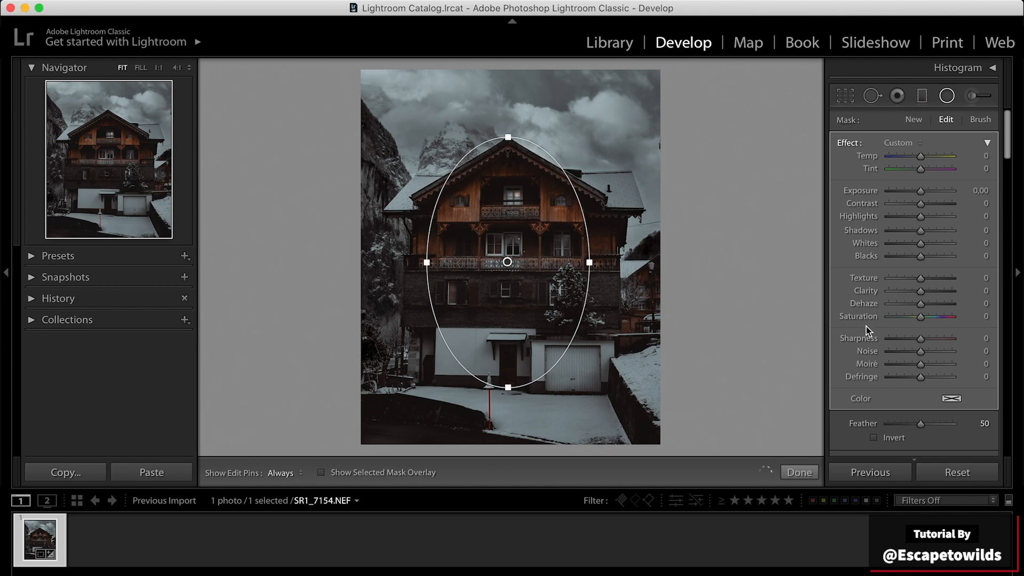
left_click(874, 437)
left_click_drag(914, 426, 930, 425)
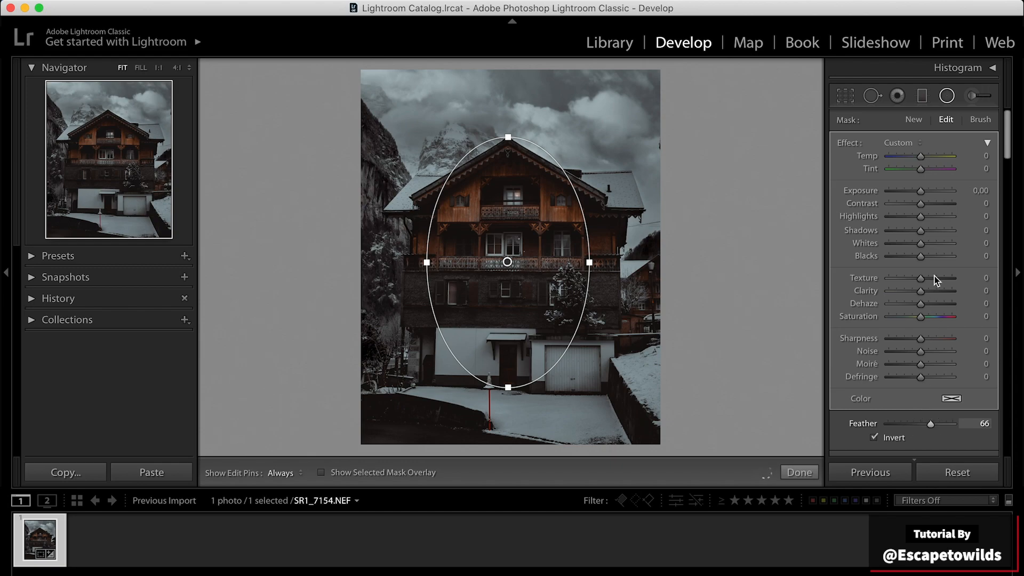
- Set the radial filter's exposure to 0.26, contrast 14, highlights 16, shadows and whites 13, blacks −8, texture −5, clarity 7, dehaze 9, saturation −3
left_click_drag(919, 191, 925, 216)
left_click_drag(924, 230, 922, 305)
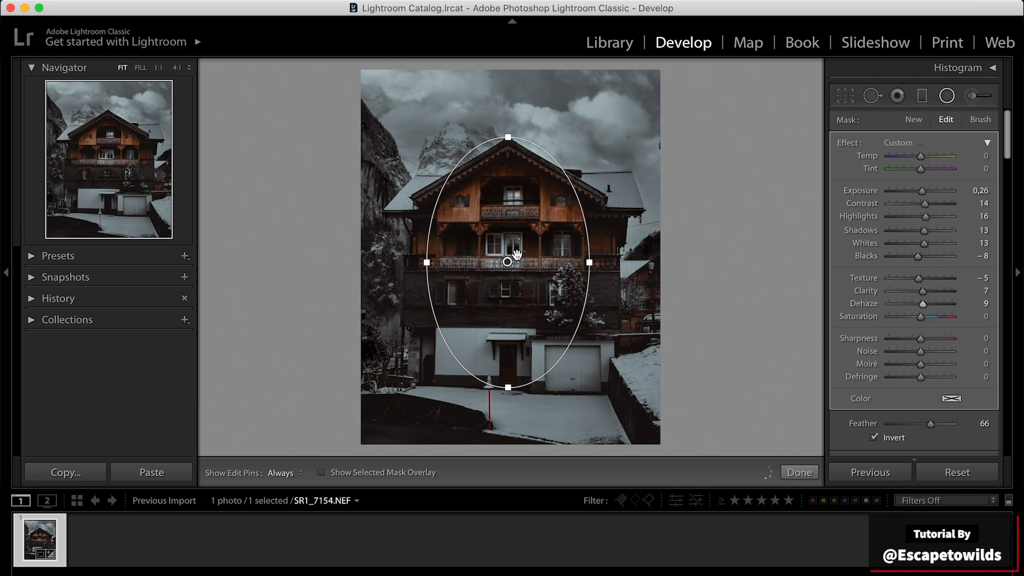
left_click(920, 316)
left_click_drag(921, 317, 919, 317)
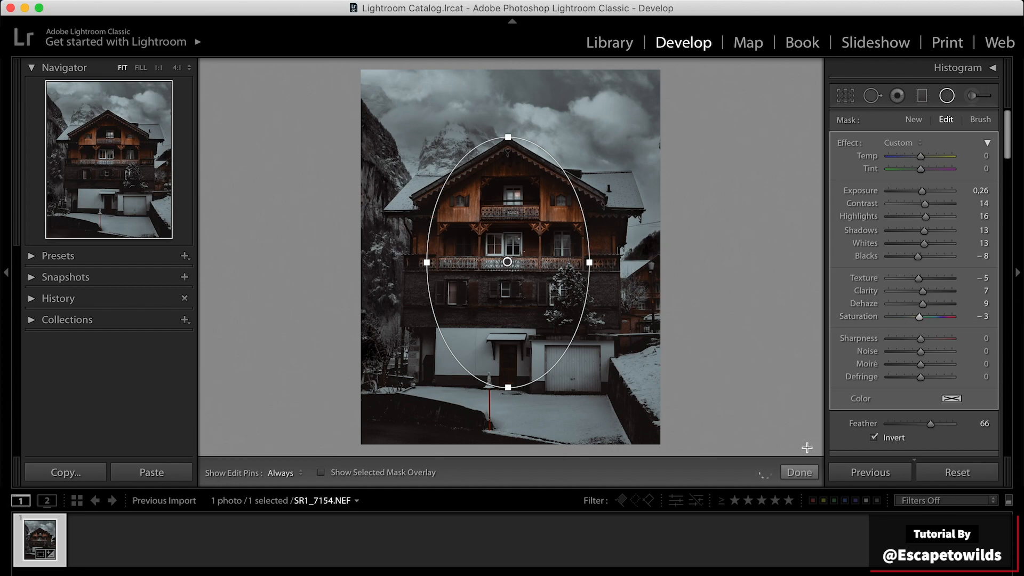
left_click(789, 471)
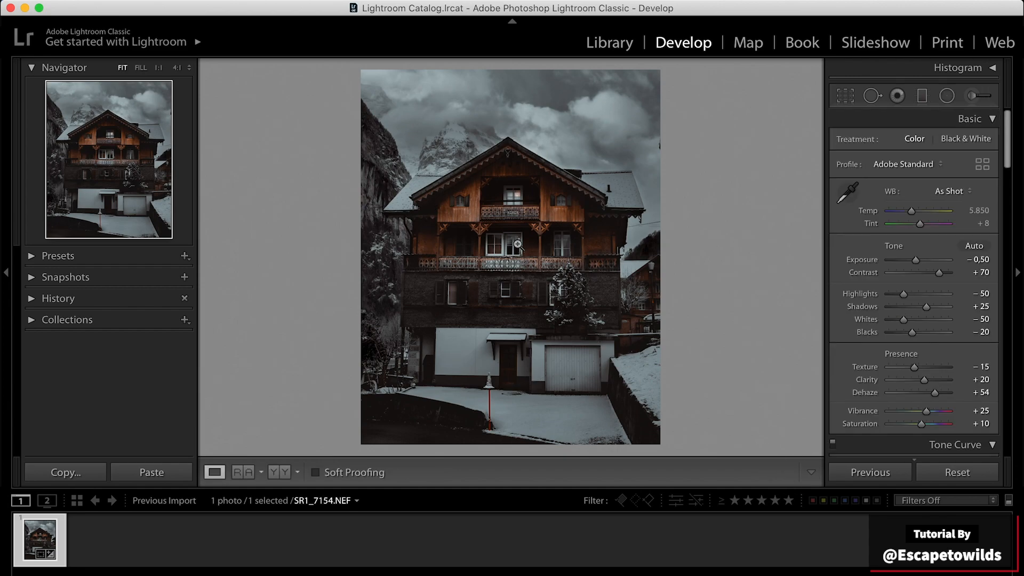
- Add a graduated filter over the snowy foreground with exposure 0.21, contrast 9, highlights −27, shadows 11, whites 5 and blacks −9
left_click_drag(519, 204, 558, 368)
left_click(921, 95)
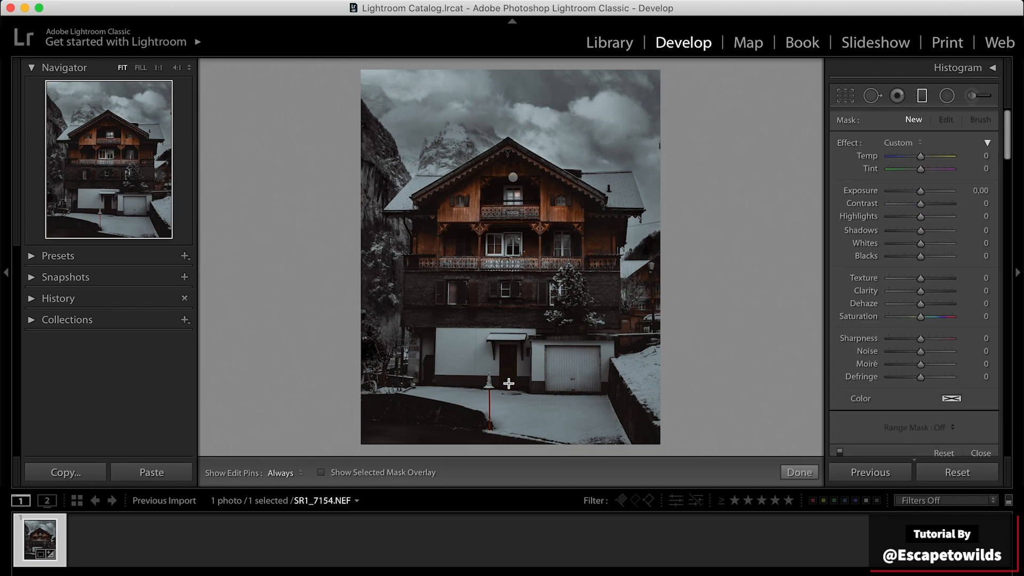
left_click_drag(509, 383, 508, 335)
left_click_drag(521, 384, 521, 424)
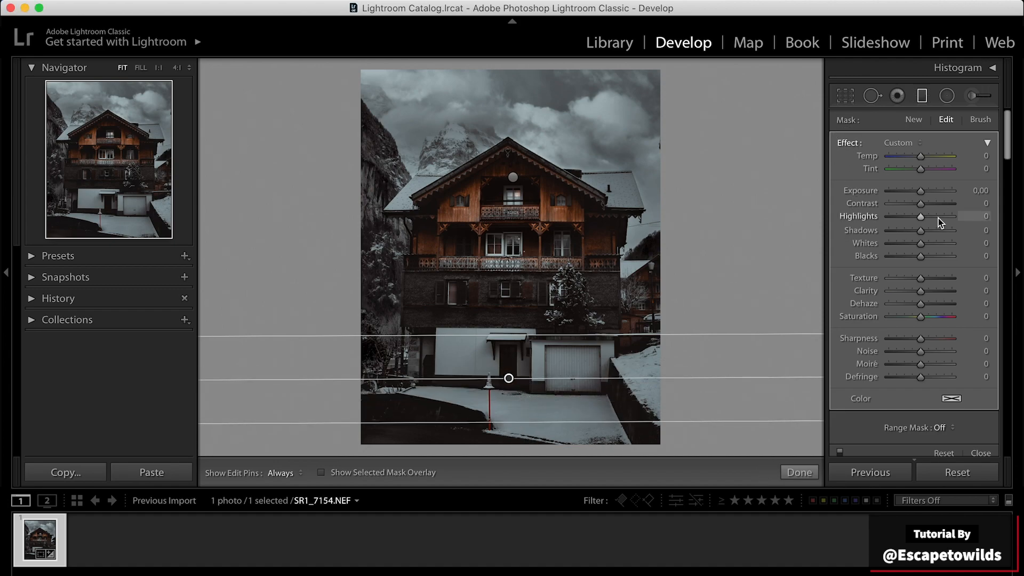
left_click_drag(921, 192, 923, 259)
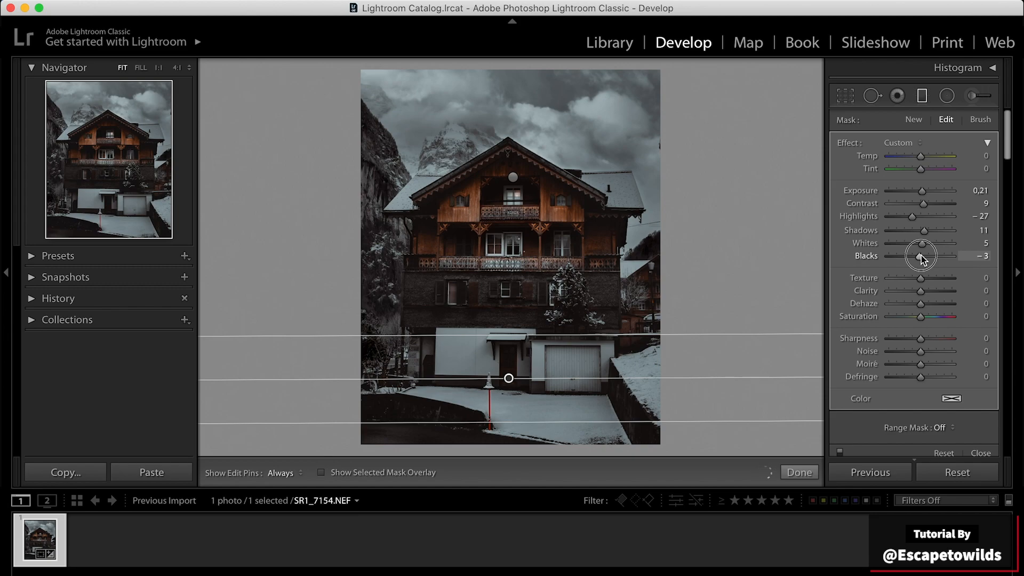
left_click_drag(921, 258, 921, 258)
left_click(808, 472)
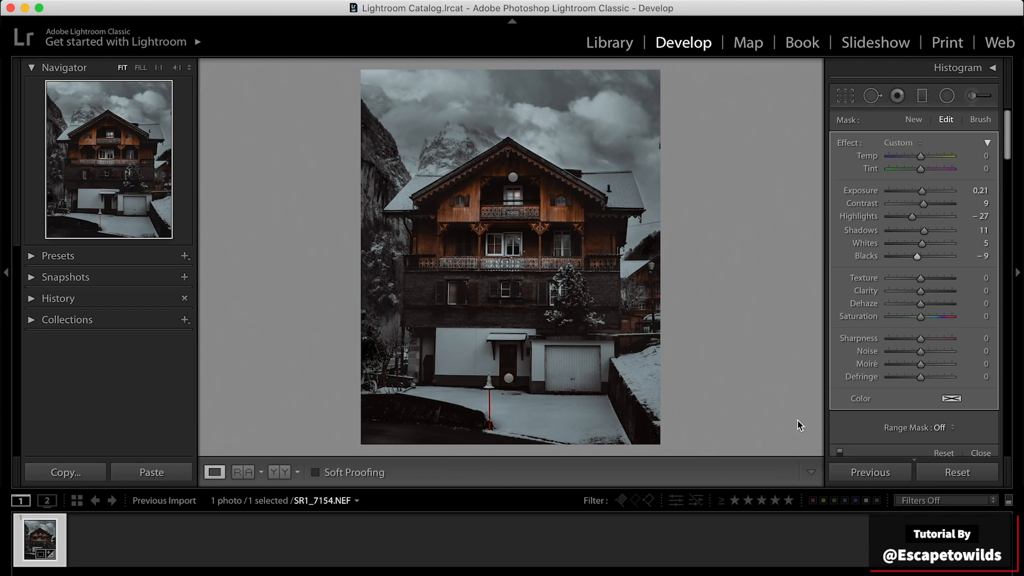
- Paint an adjustment brush mask over the whole sky with brush size 16.3, using the mask overlay as a guide
left_click(970, 97)
scroll(509, 116, "up", 1)
left_click_drag(598, 114, 634, 103)
left_click(329, 472)
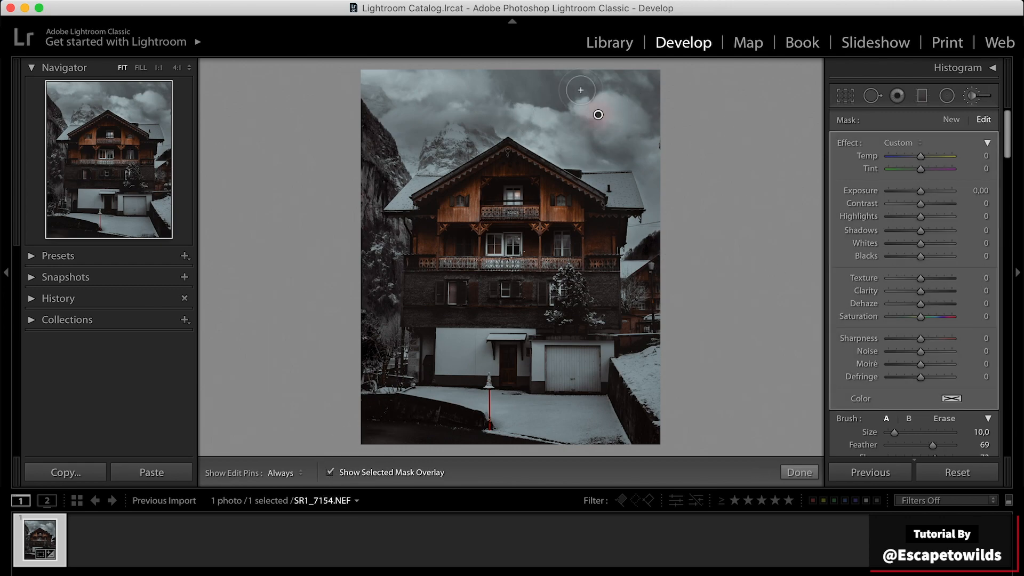
scroll(509, 124, "up", 1)
left_click_drag(897, 431, 899, 430)
key("h")
mouse_move(672, 111)
left_mouse_down()
mouse_move(547, 84)
mouse_move(488, 26)
mouse_move(416, 96)
mouse_move(433, 134)
mouse_move(496, 64)
mouse_move(573, 122)
mouse_move(686, 103)
mouse_move(674, 194)
mouse_move(583, 46)
mouse_move(374, 52)
mouse_move(498, 27)
mouse_move(423, 103)
mouse_move(526, 46)
mouse_move(552, 112)
mouse_move(586, 108)
left_mouse_up()
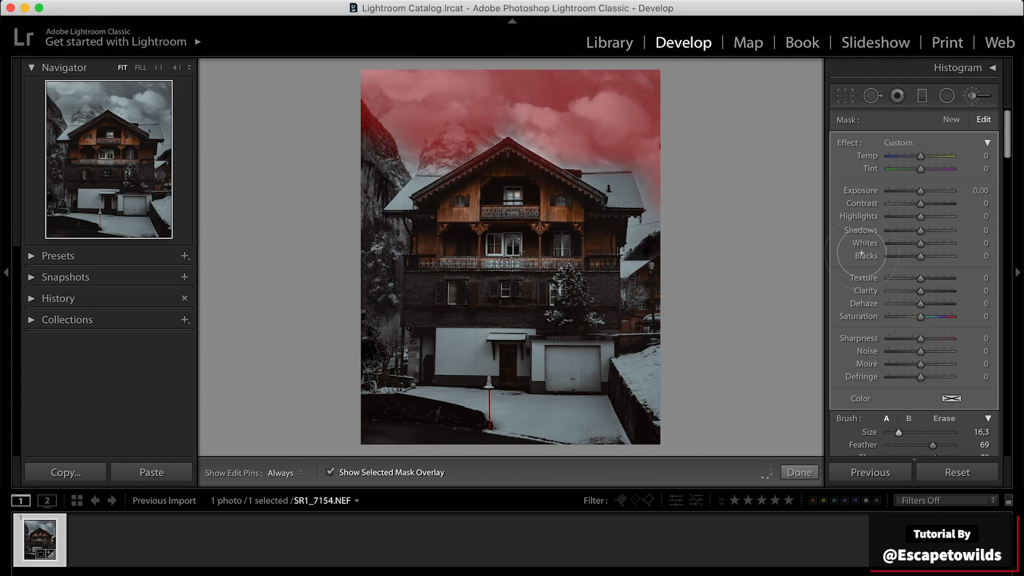
left_click(330, 471)
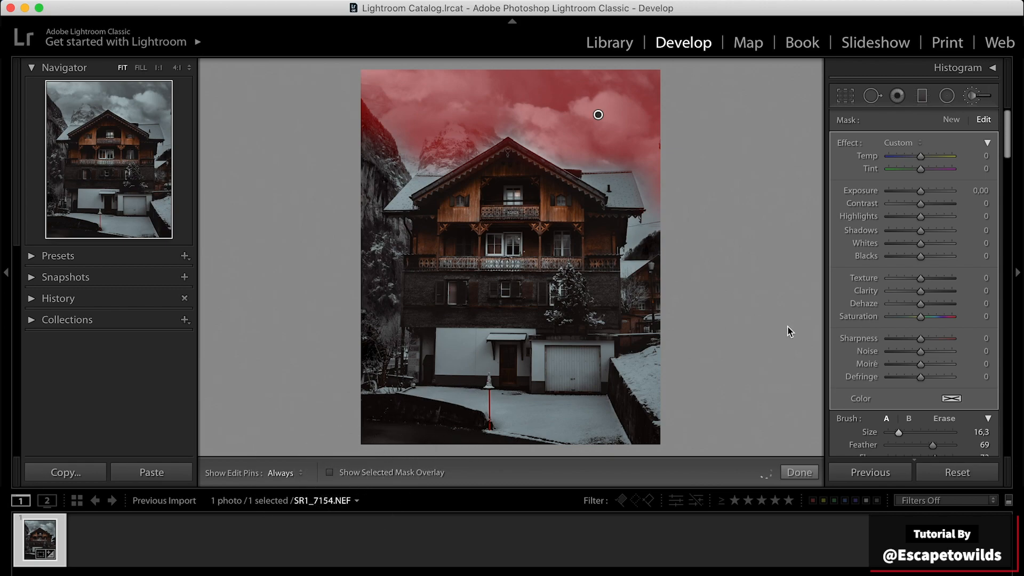
- Set the sky brush to exposure −0.22, contrast 7, highlights −7, shadows −13, whites −30, blacks 10, texture −27, clarity −15, dehaze 7, sharpness 10
left_click_drag(922, 278, 926, 339)
left_click_drag(921, 190, 919, 191)
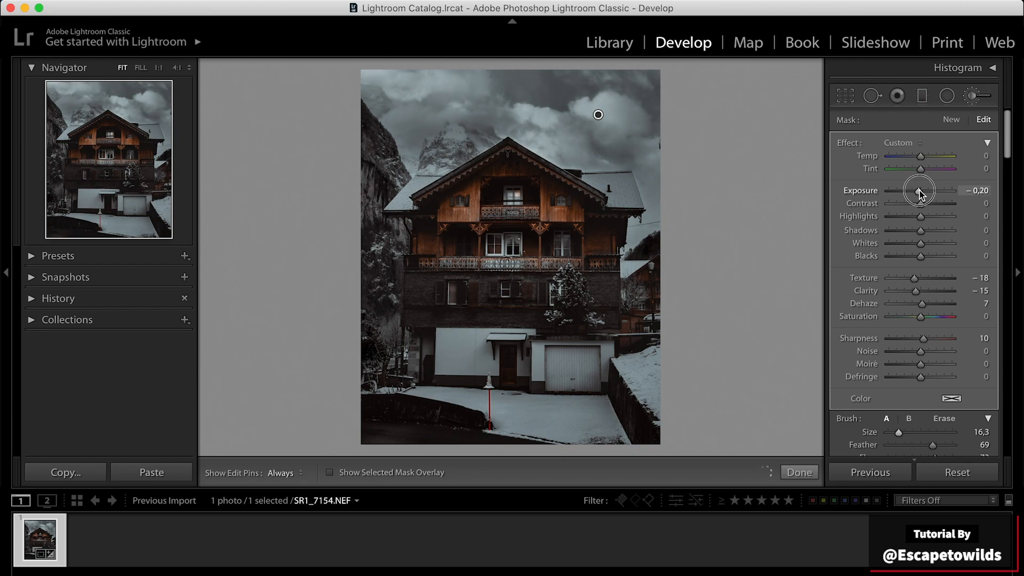
left_click_drag(920, 203, 912, 245)
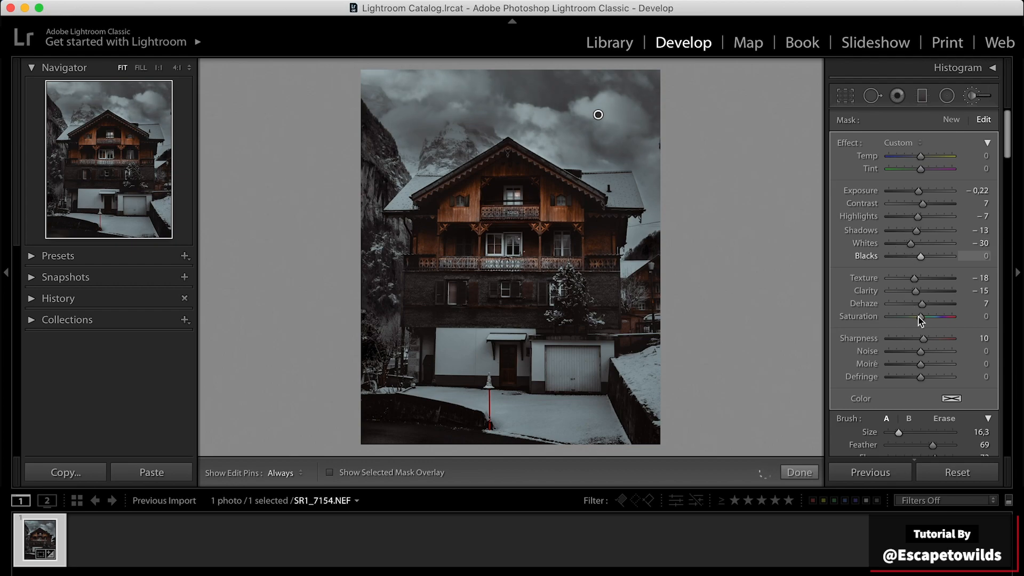
left_click_drag(913, 279, 910, 279)
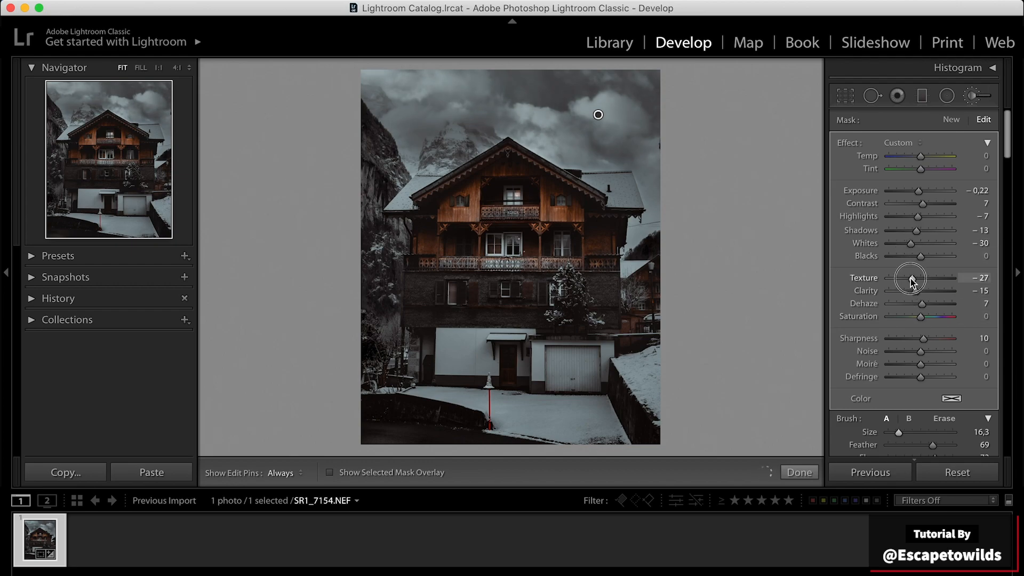
left_click_drag(919, 257, 923, 260)
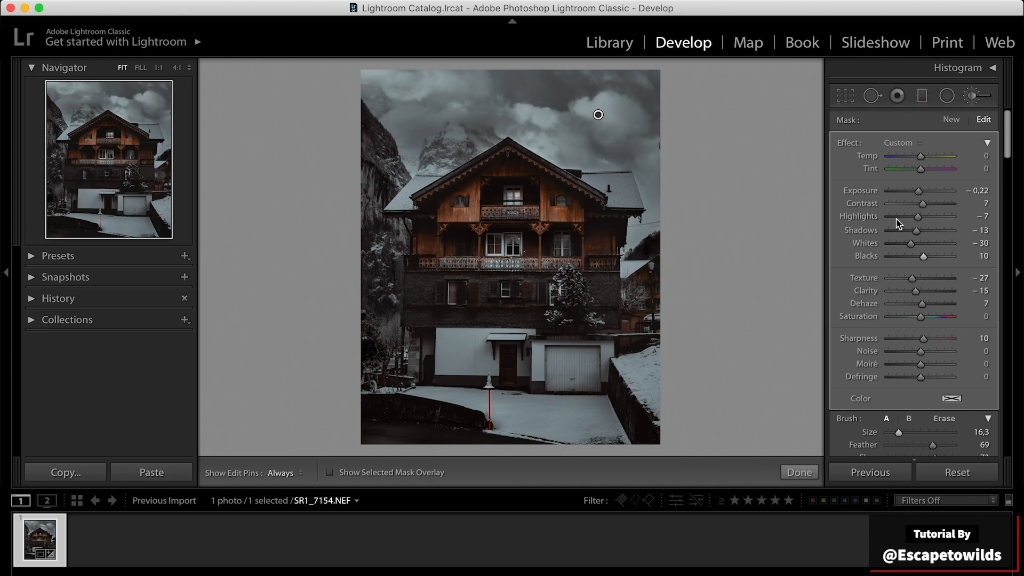
- Add a new radial filter centred on the chalet's balconies, covering the roof and wooden upper floors
left_click(950, 120)
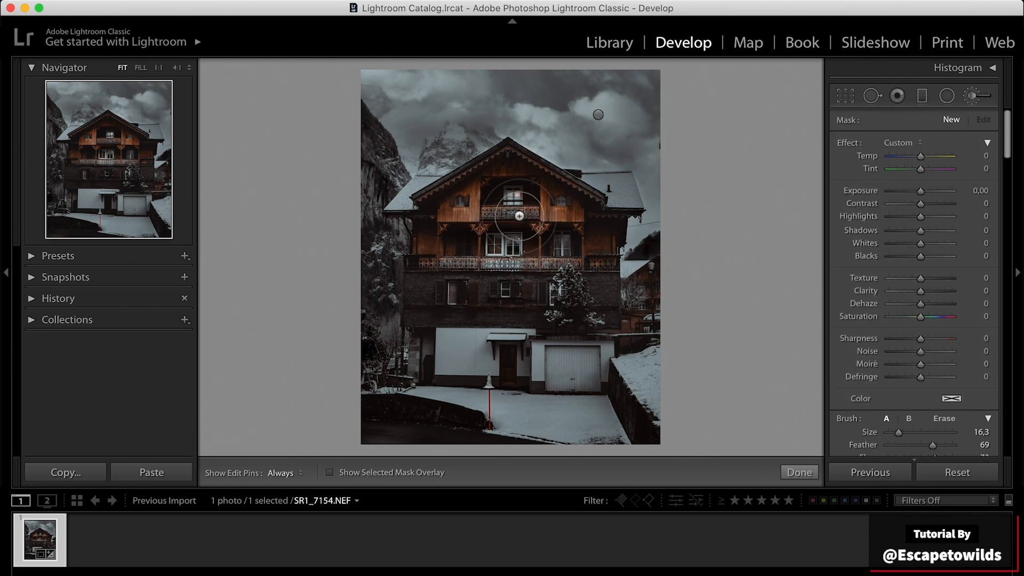
left_click(946, 95)
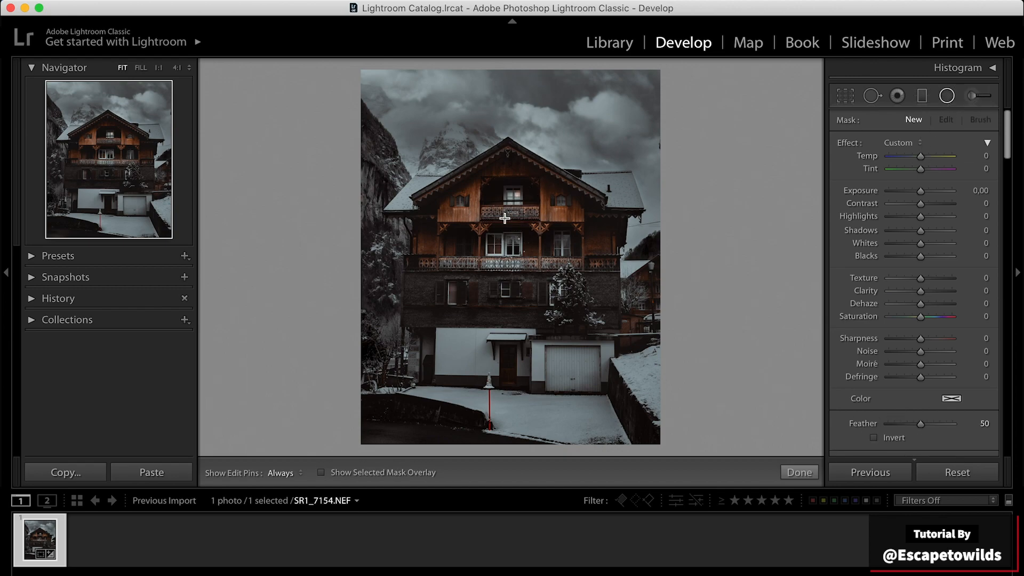
left_click_drag(519, 218, 626, 323)
left_click_drag(531, 215, 530, 236)
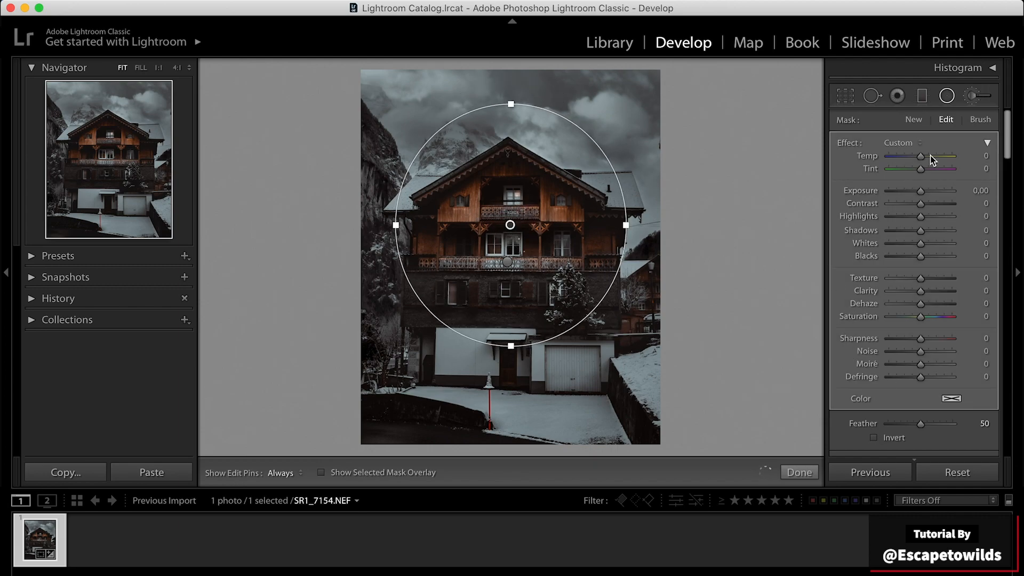
- Set the radial filter's exposure −0.15, contrast 15, highlights −10, shadows 10, whites 14, blacks −7, texture −5, clarity −8, dehaze 6, saturation −6, sharpness 10
left_click(919, 191)
left_click_drag(919, 190, 922, 282)
left_click(920, 205)
left_click(923, 257)
left_click_drag(923, 293, 923, 303)
left_click_drag(922, 316, 923, 339)
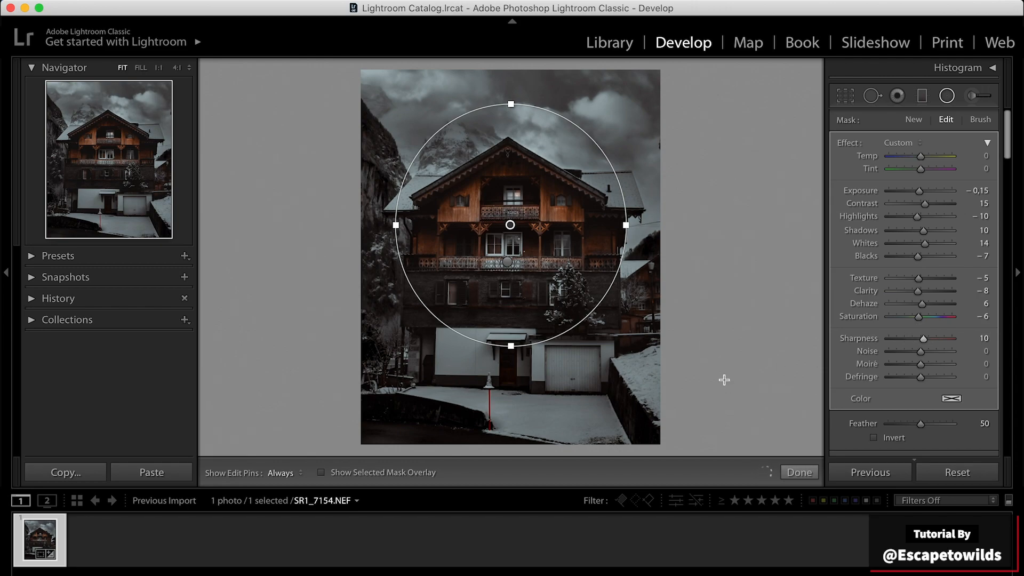
left_click(798, 472)
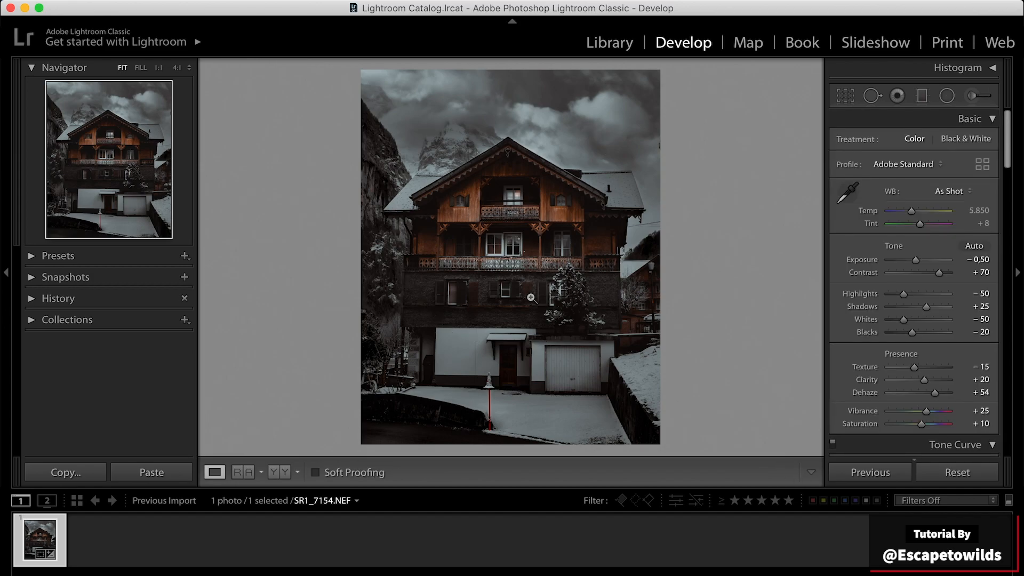
- Compare the edited chalet photo with its original before version several times, ending on the edited view
key("backslash")
key("backslash")
key("backslash")
key("backslash")
key("backslash")
key("backslash")
key("backslash")
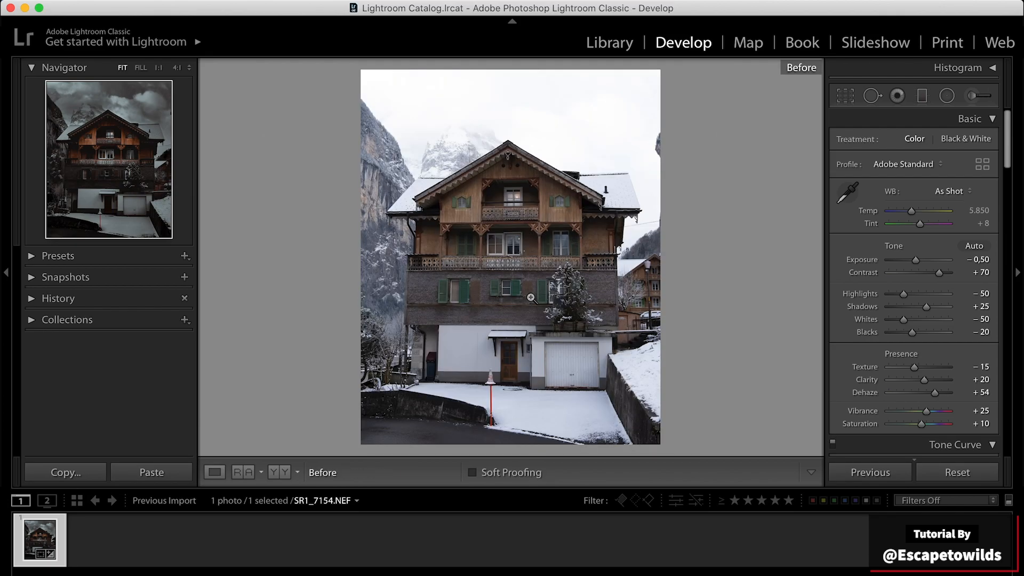
key("backslash")
left_click_drag(585, 196, 614, 293)
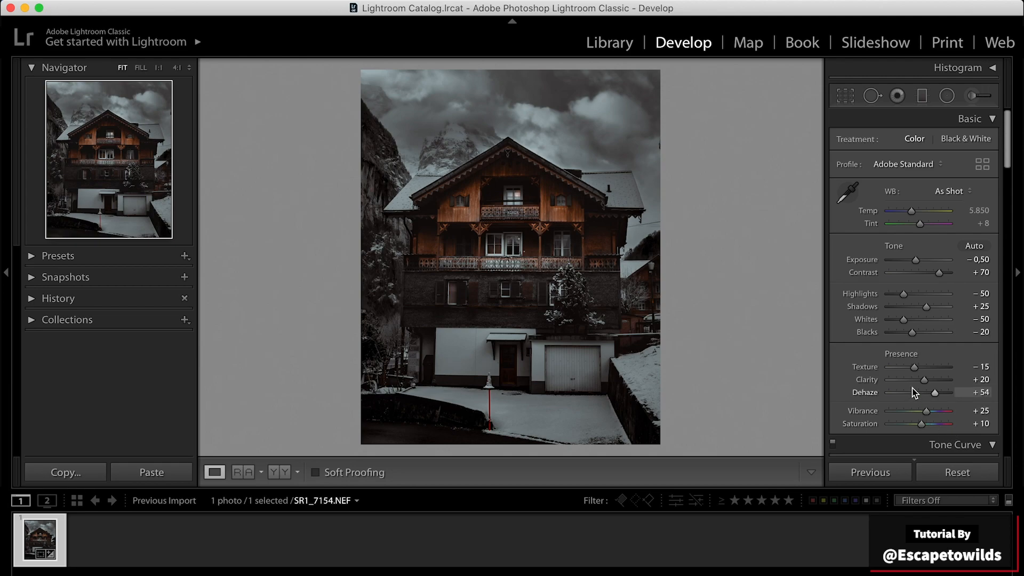
- Set sharpening amount to 50, masking to 30 and color noise reduction to 37, and check the roof gable at 1:1
scroll(914, 393, "down", 10)
scroll(913, 390, "down", 10)
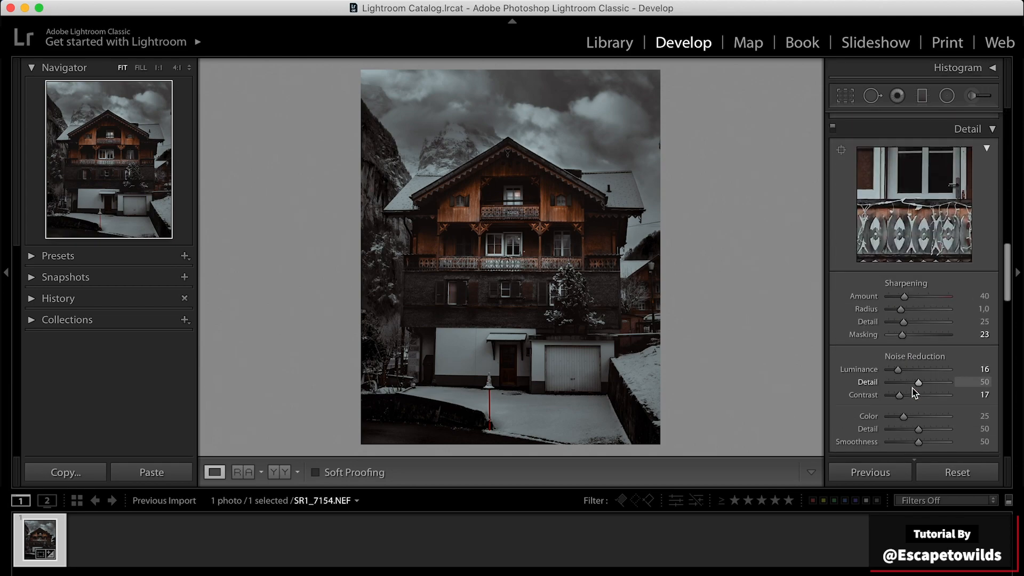
left_click_drag(904, 260, 909, 263)
left_click(901, 299)
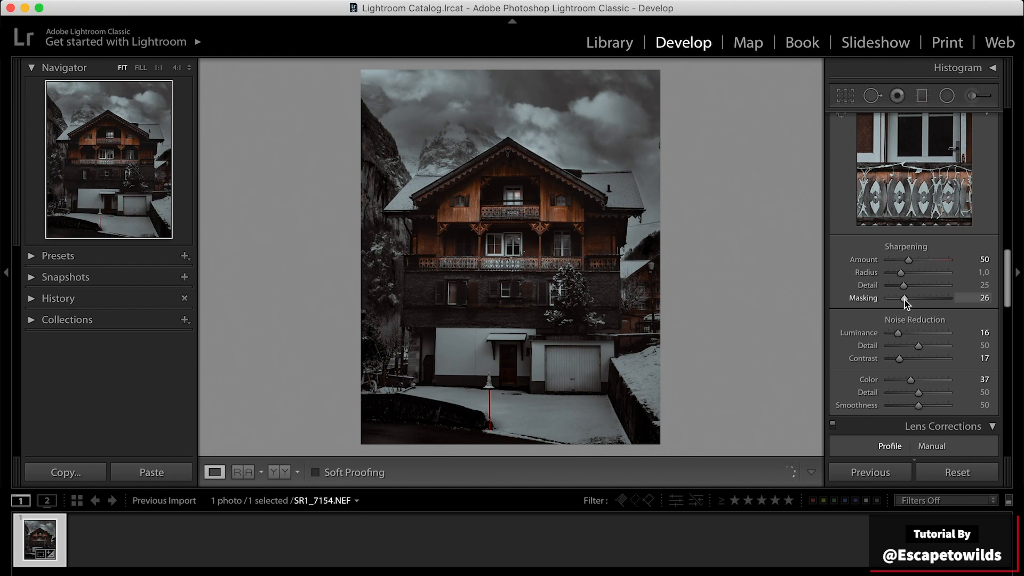
left_click_drag(905, 299, 906, 300)
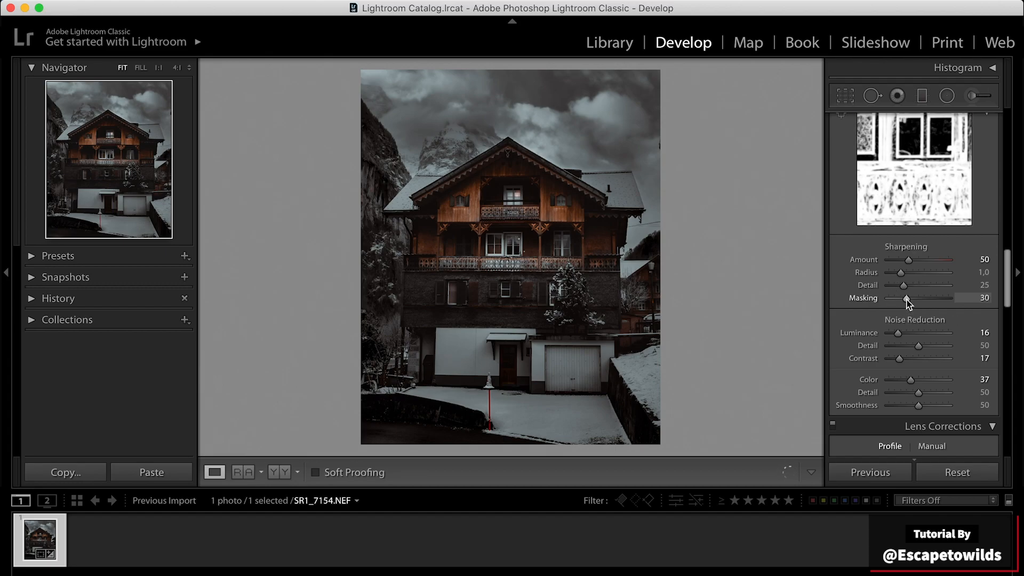
left_click(514, 153)
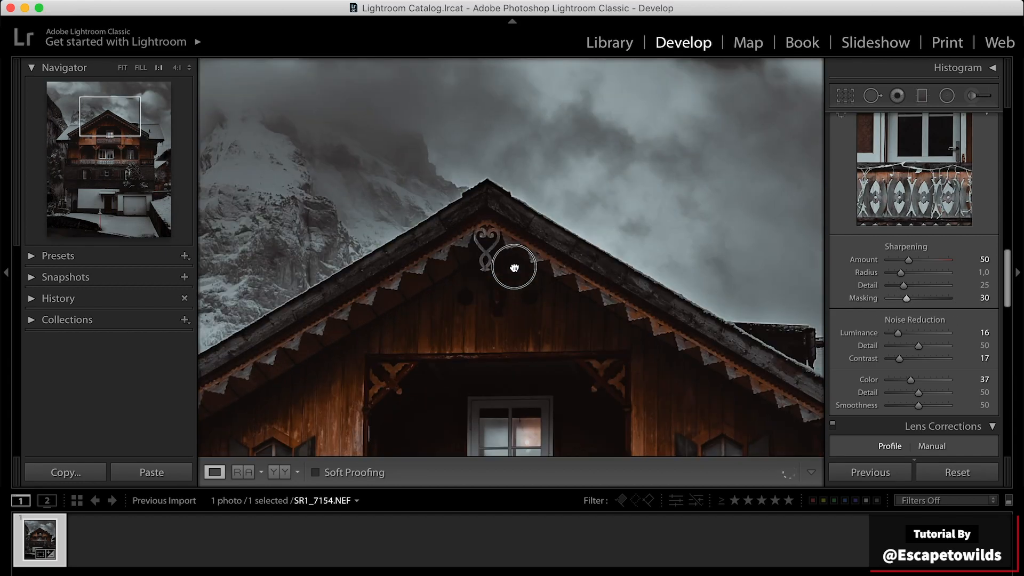
left_click(512, 267)
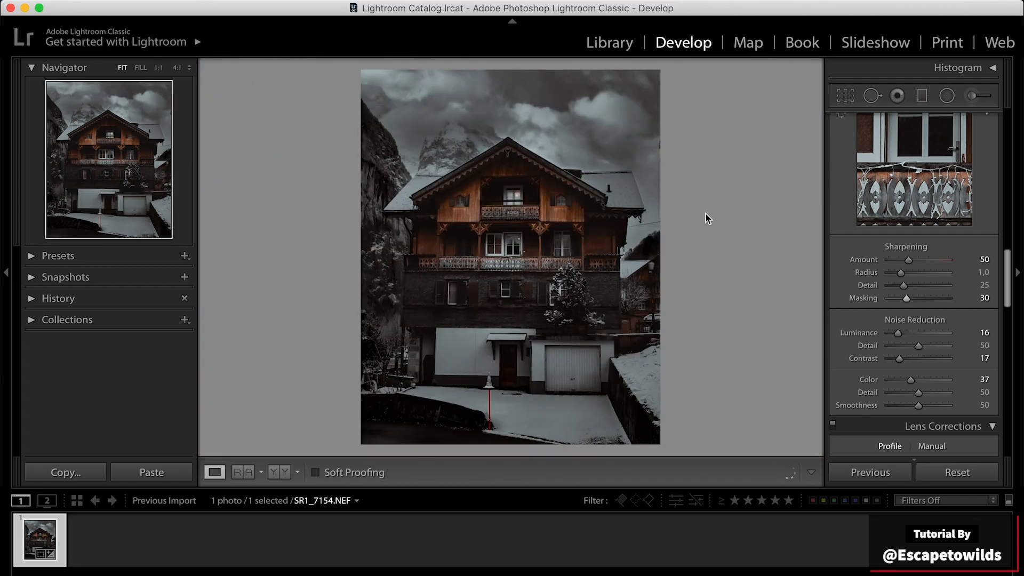
- Open the export settings for the photo and set the export destination to Hard Drive
left_click(153, 3)
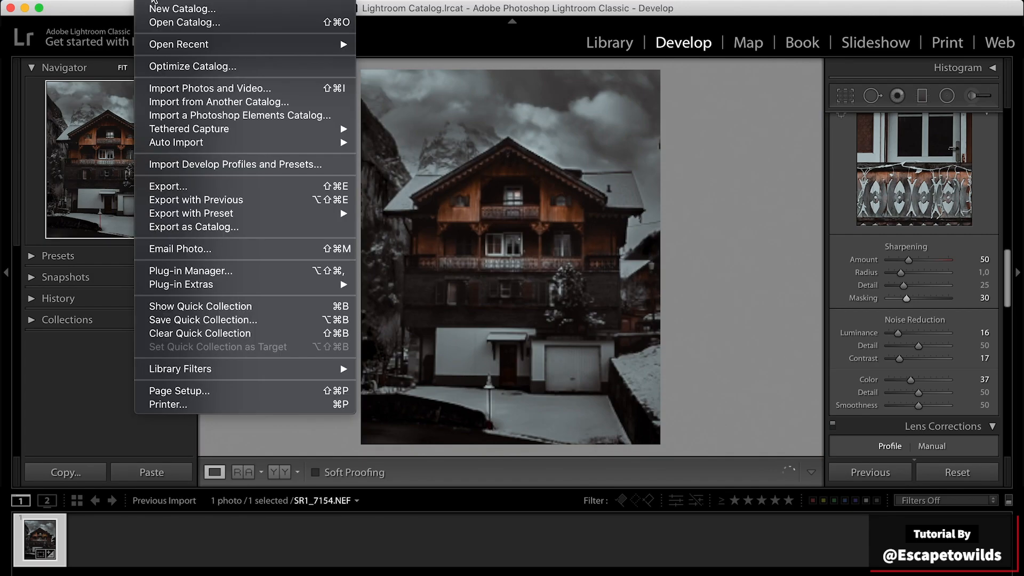
left_click(171, 186)
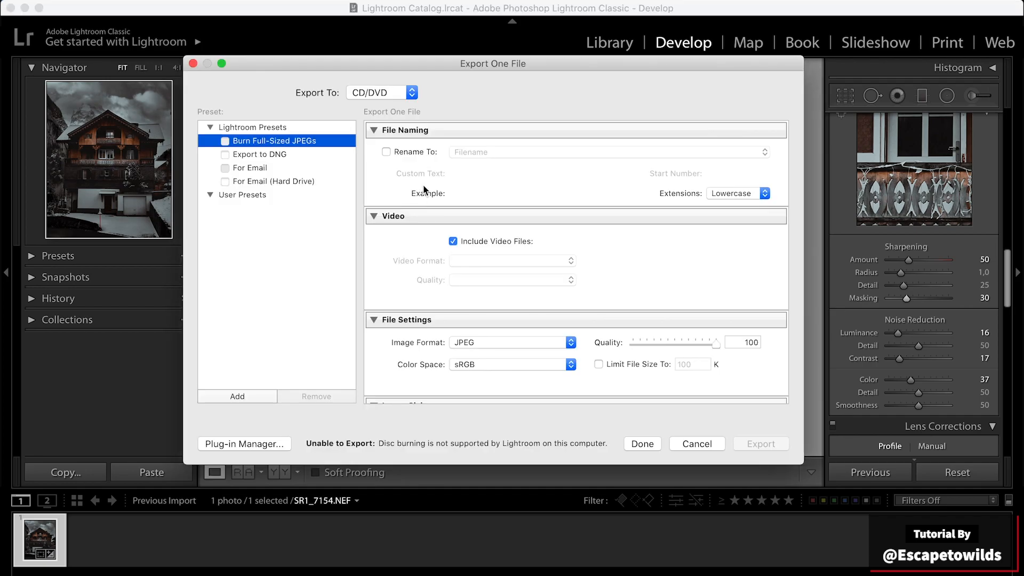
scroll(518, 167, "down", 2)
scroll(518, 167, "up", 2)
scroll(518, 168, "down", 3)
scroll(519, 167, "up", 2)
scroll(518, 173, "down", 1)
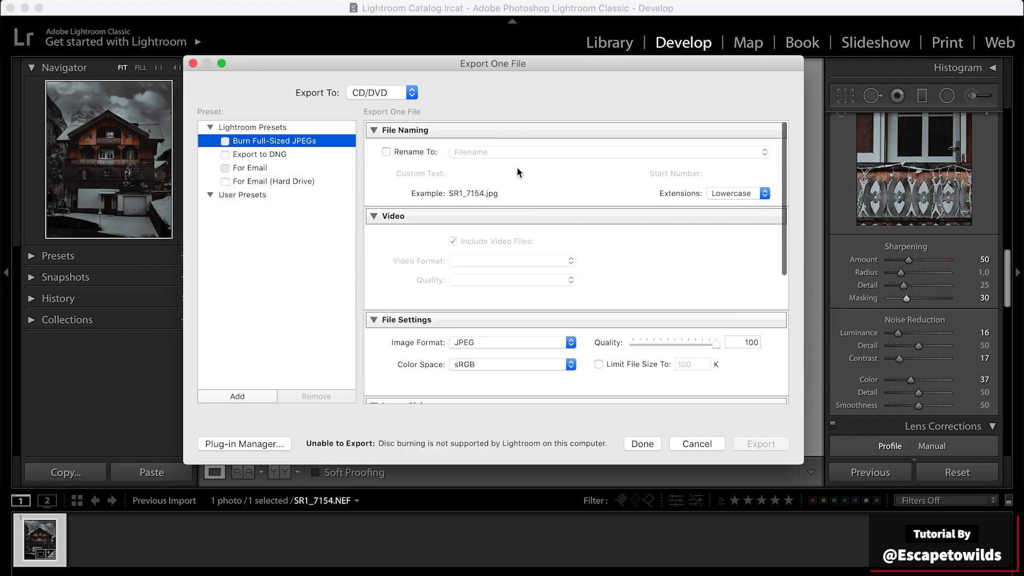
left_click(363, 94)
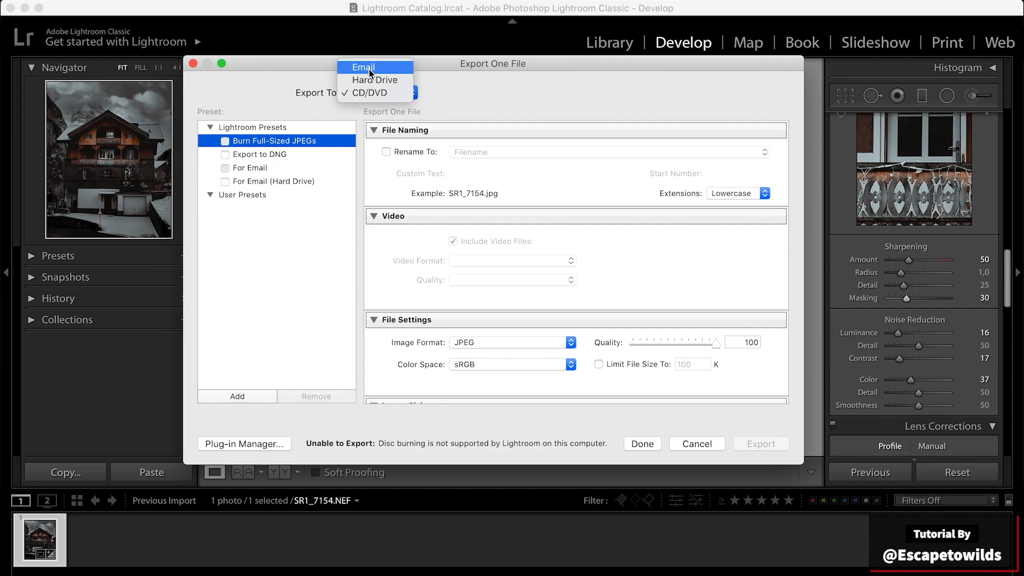
left_click(377, 81)
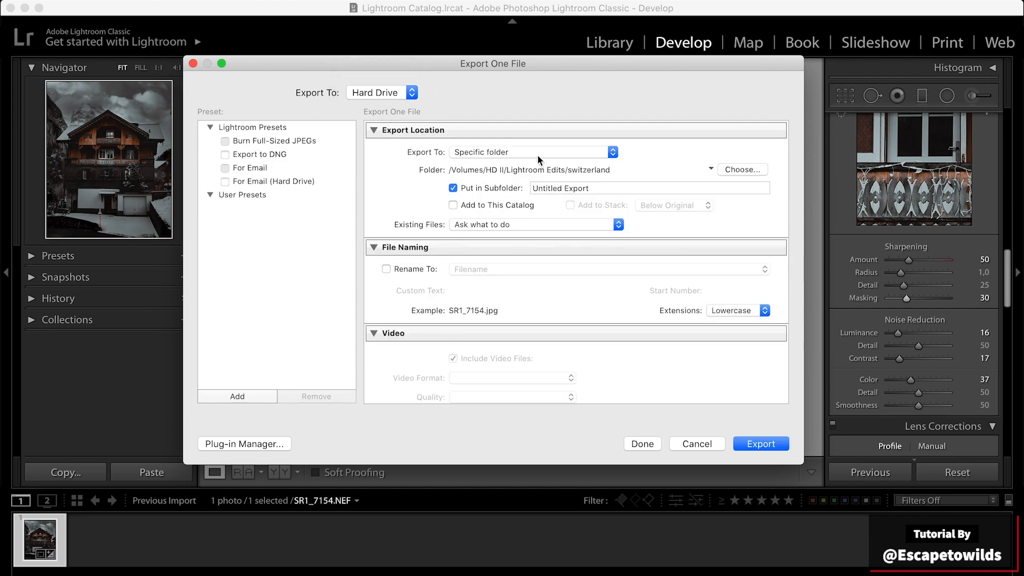
- Keep JPEG as the export image format and set the resolution to 2408 pixels per inch
scroll(551, 231, "down", 10)
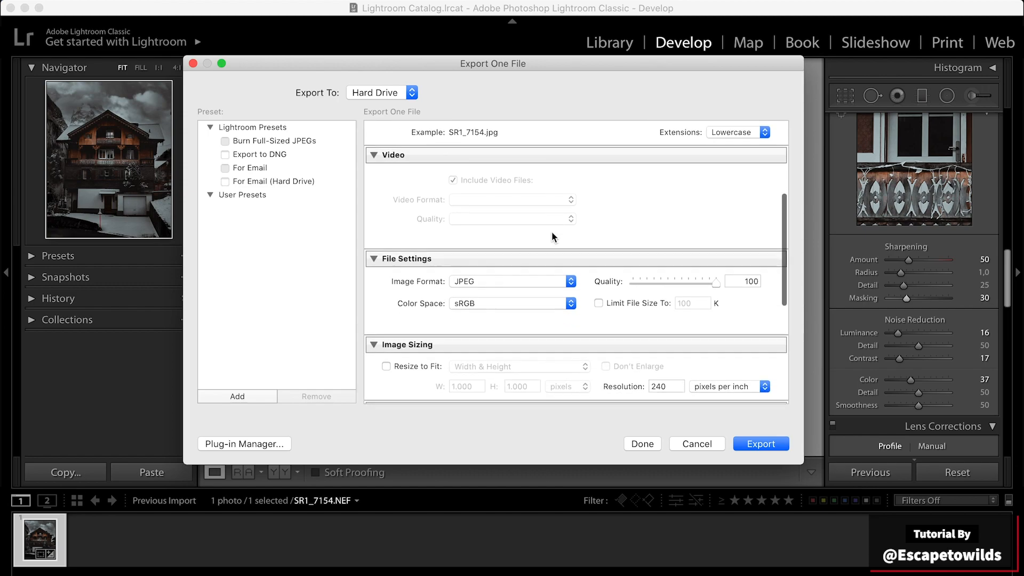
left_click(485, 239)
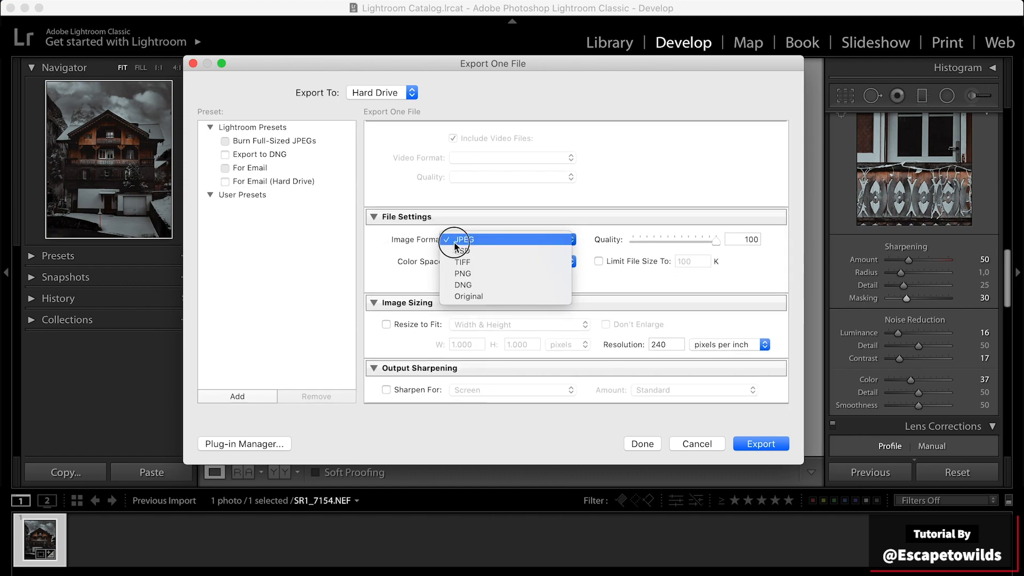
left_click(460, 239)
scroll(581, 270, "down", 5)
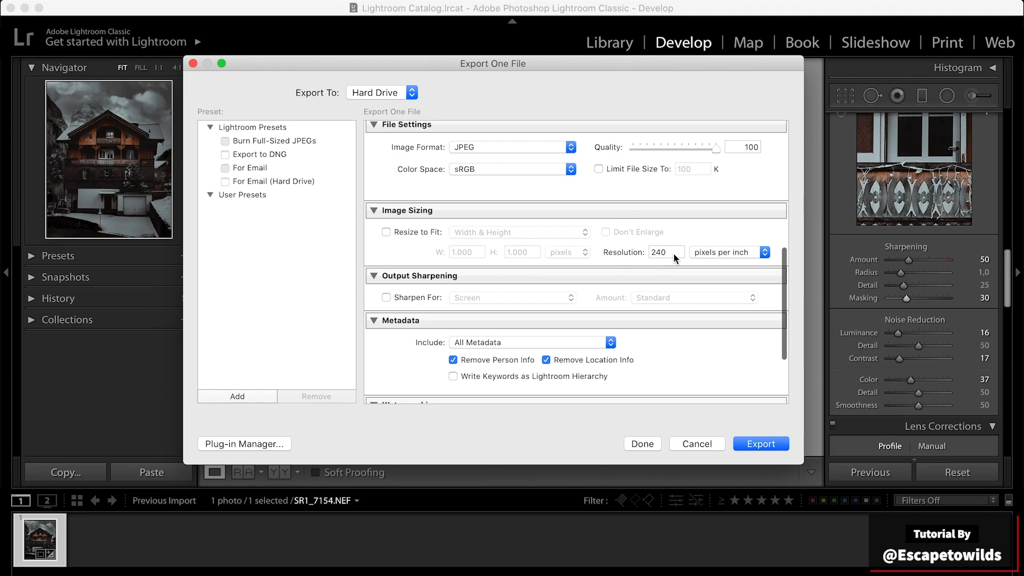
type("2408")
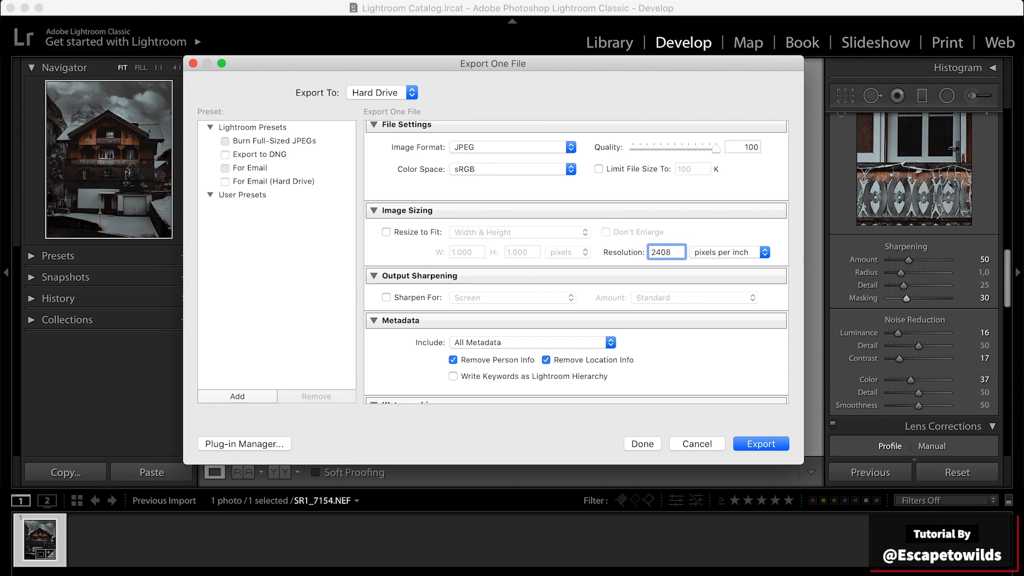
left_click(677, 337)
scroll(677, 337, "down", 6)
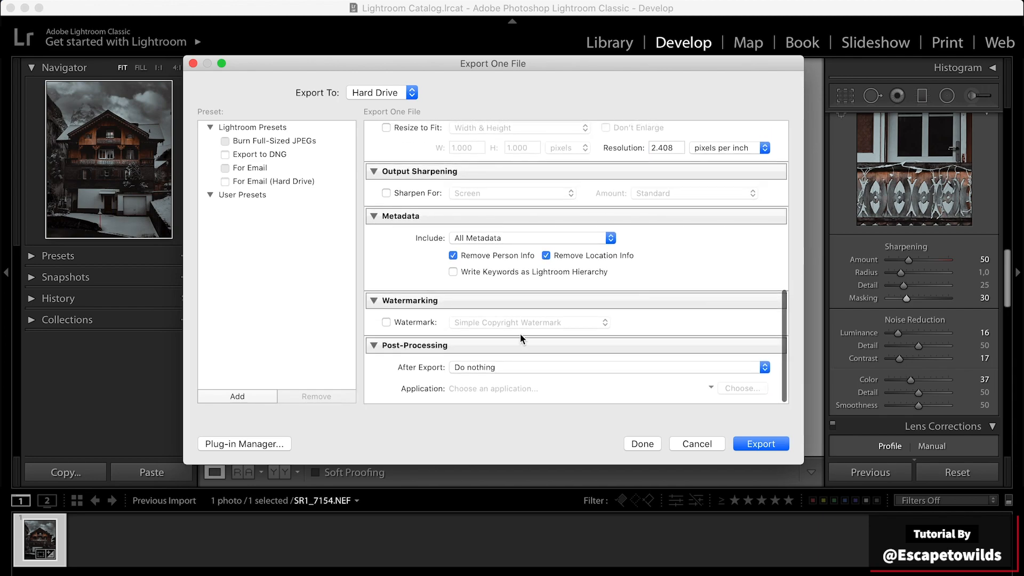
- Export the photo with Show in Finder as the after-export action, and preview SR1_7154.jpg full screen
left_click(541, 366)
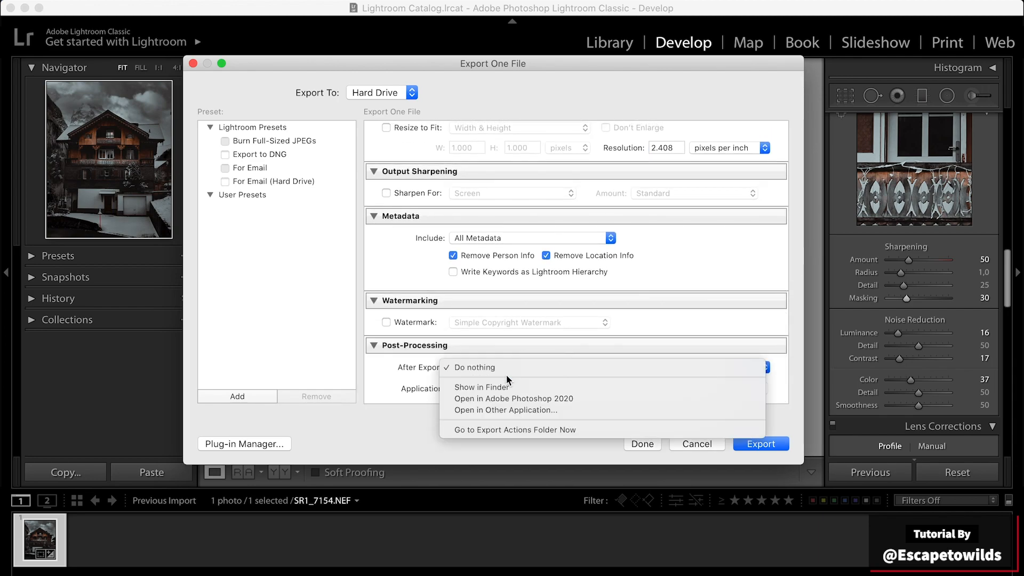
left_click(490, 389)
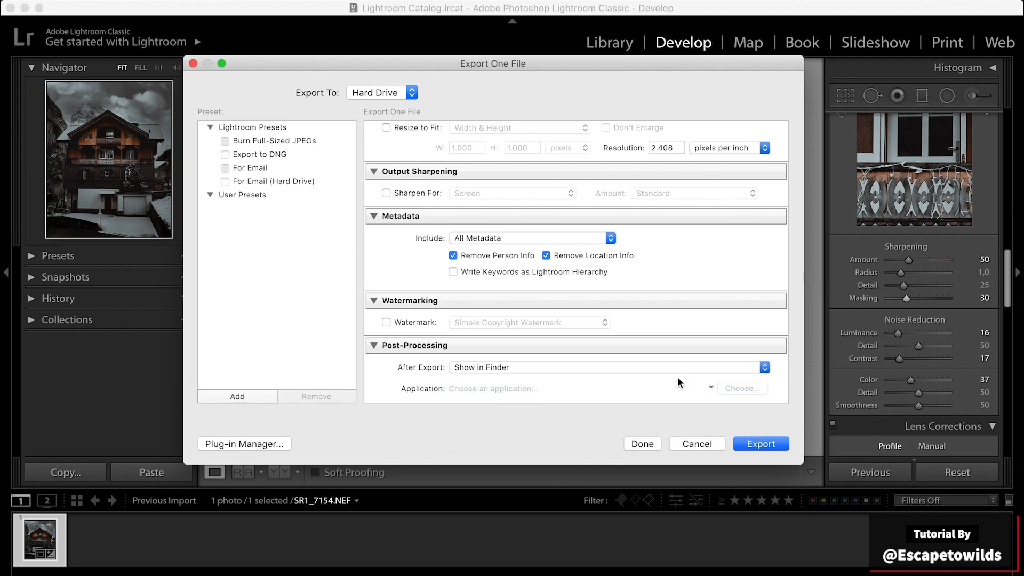
left_click(772, 444)
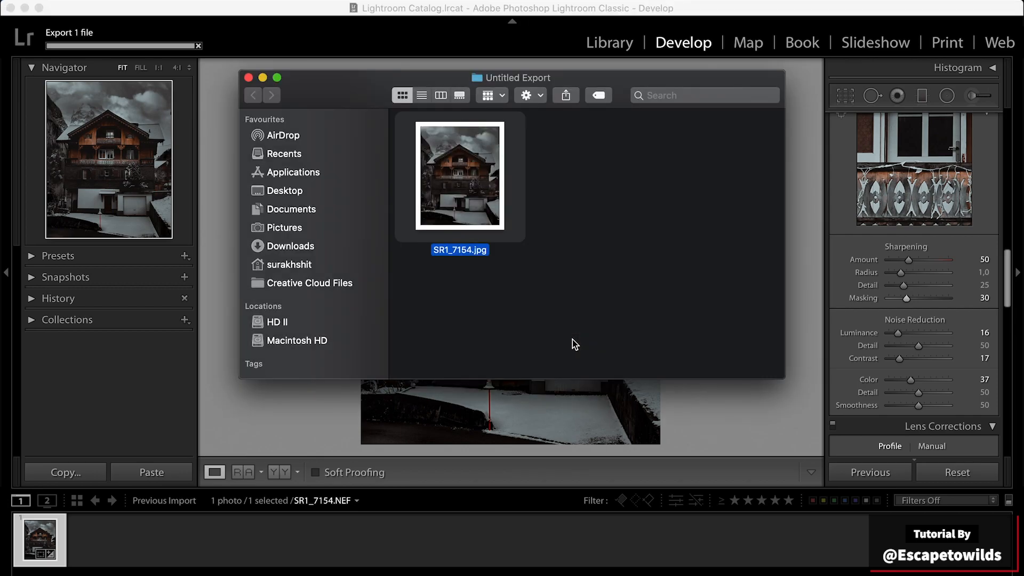
key("space")
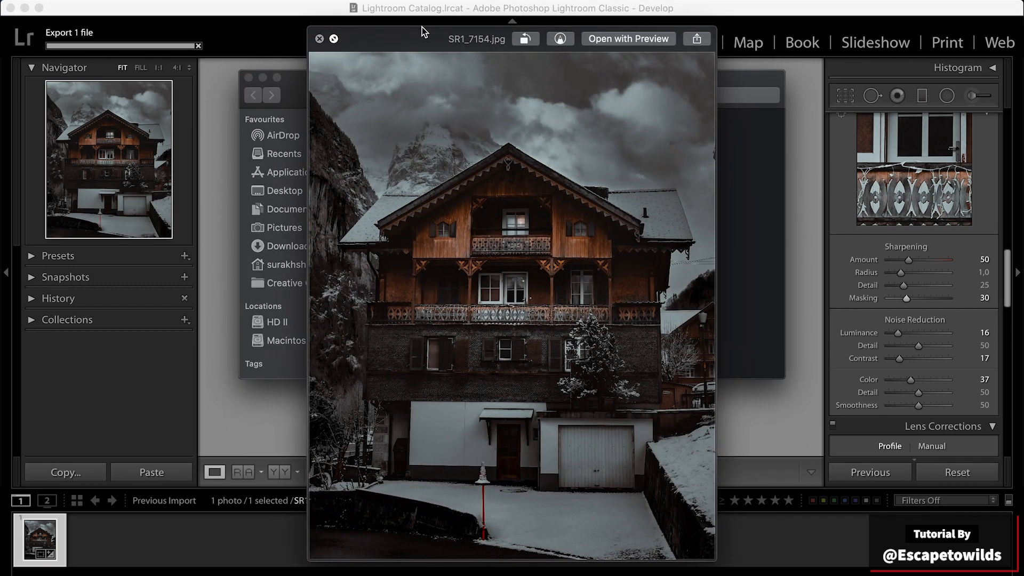
left_click(334, 39)
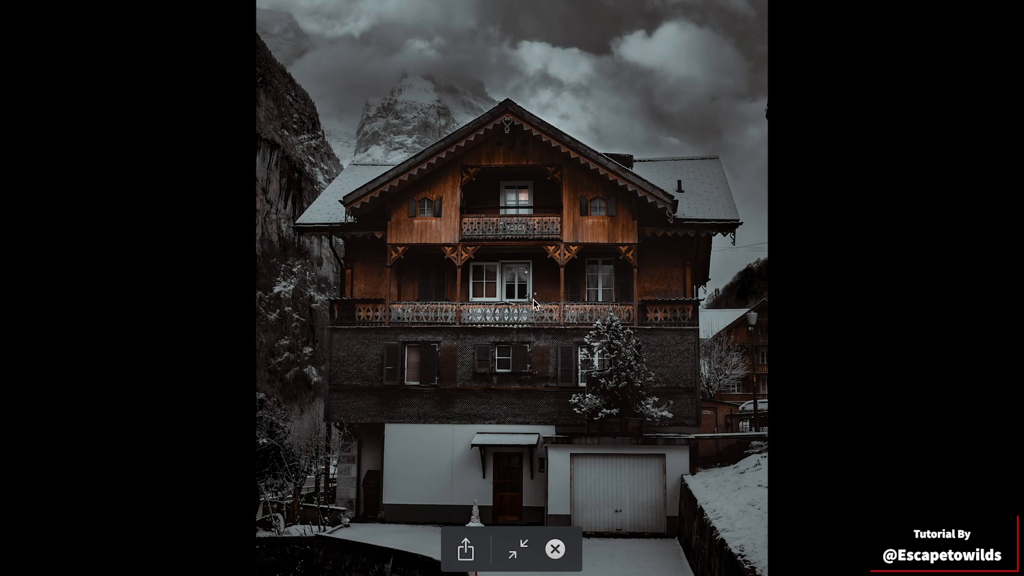